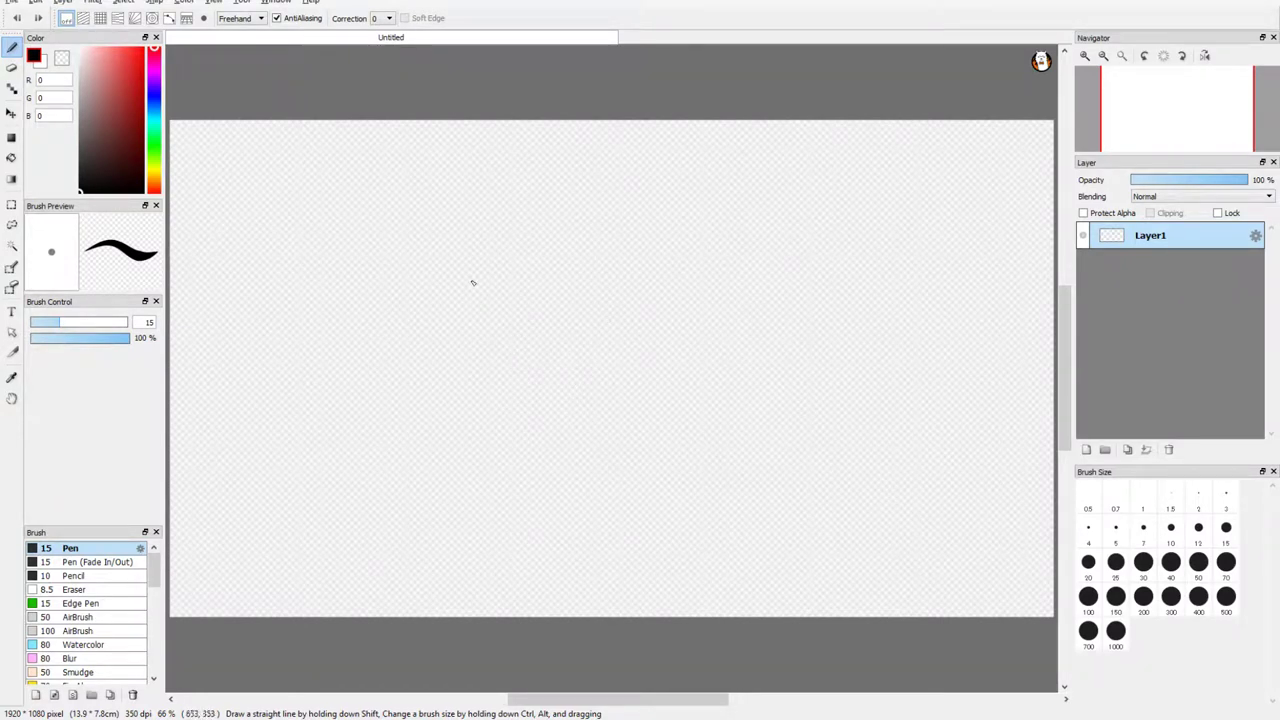
- Draw four black rounded outlines as the character's hands and feet on Layer1 with the 15 px Pen
{"action": "mouse_move", "coordinate": [473, 283]}
{"action": "left_mouse_down"}
{"action": "mouse_move", "coordinate": [590, 395]}
{"action": "mouse_move", "coordinate": [674, 440]}
{"action": "mouse_move", "coordinate": [620, 425]}
{"action": "mouse_move", "coordinate": [547, 495]}
{"action": "mouse_move", "coordinate": [528, 455]}
{"action": "mouse_move", "coordinate": [650, 360]}
{"action": "mouse_move", "coordinate": [605, 262]}
{"action": "mouse_move", "coordinate": [660, 330]}
{"action": "mouse_move", "coordinate": [612, 390]}
{"action": "mouse_move", "coordinate": [585, 456]}
{"action": "left_mouse_up"}
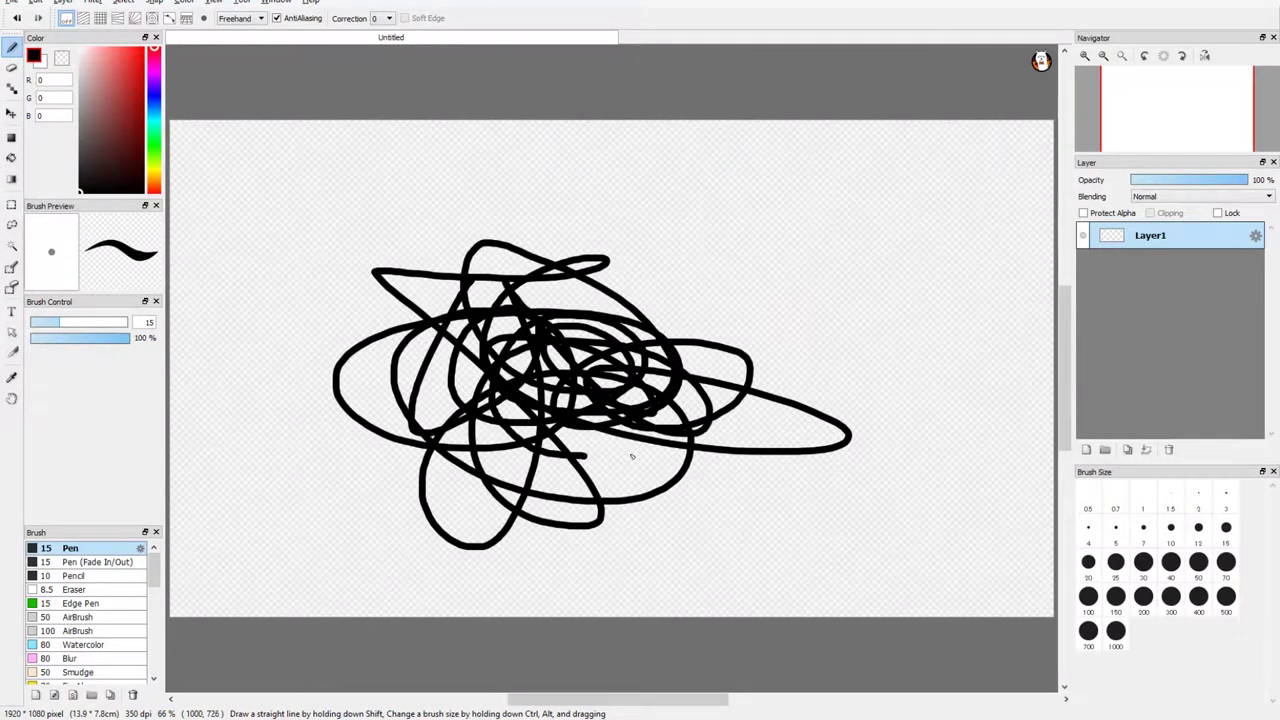
{"action": "key", "text": "Delete"}
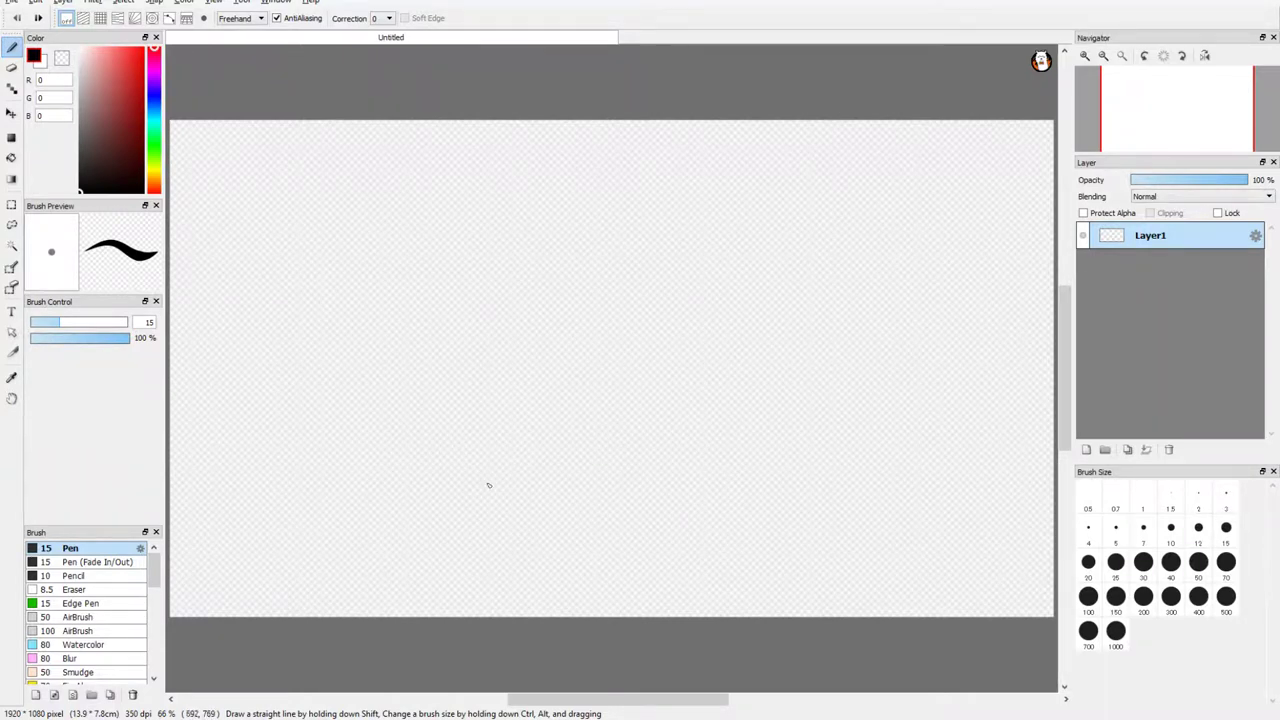
{"action": "mouse_move", "coordinate": [502, 463]}
{"action": "left_mouse_down"}
{"action": "mouse_move", "coordinate": [416, 535]}
{"action": "mouse_move", "coordinate": [504, 567]}
{"action": "mouse_move", "coordinate": [510, 461]}
{"action": "left_mouse_up"}
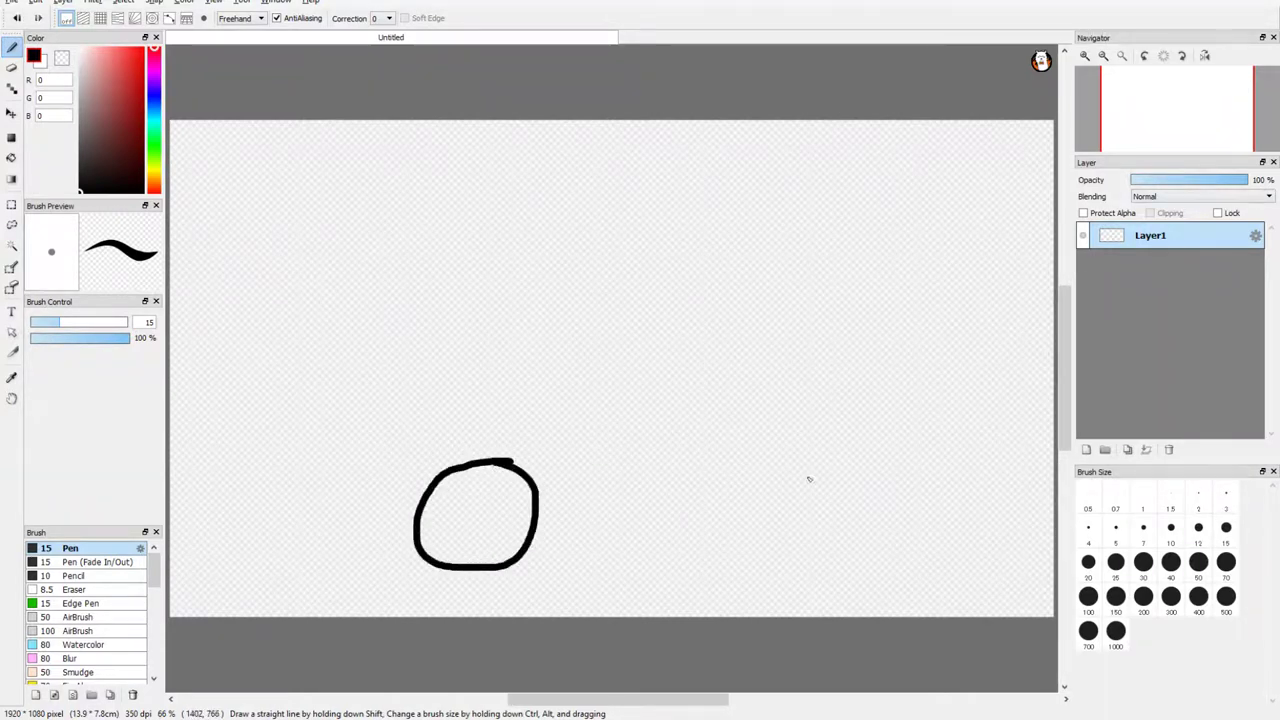
{"action": "mouse_move", "coordinate": [810, 478]}
{"action": "left_mouse_down"}
{"action": "mouse_move", "coordinate": [826, 484]}
{"action": "mouse_move", "coordinate": [742, 488]}
{"action": "left_mouse_up"}
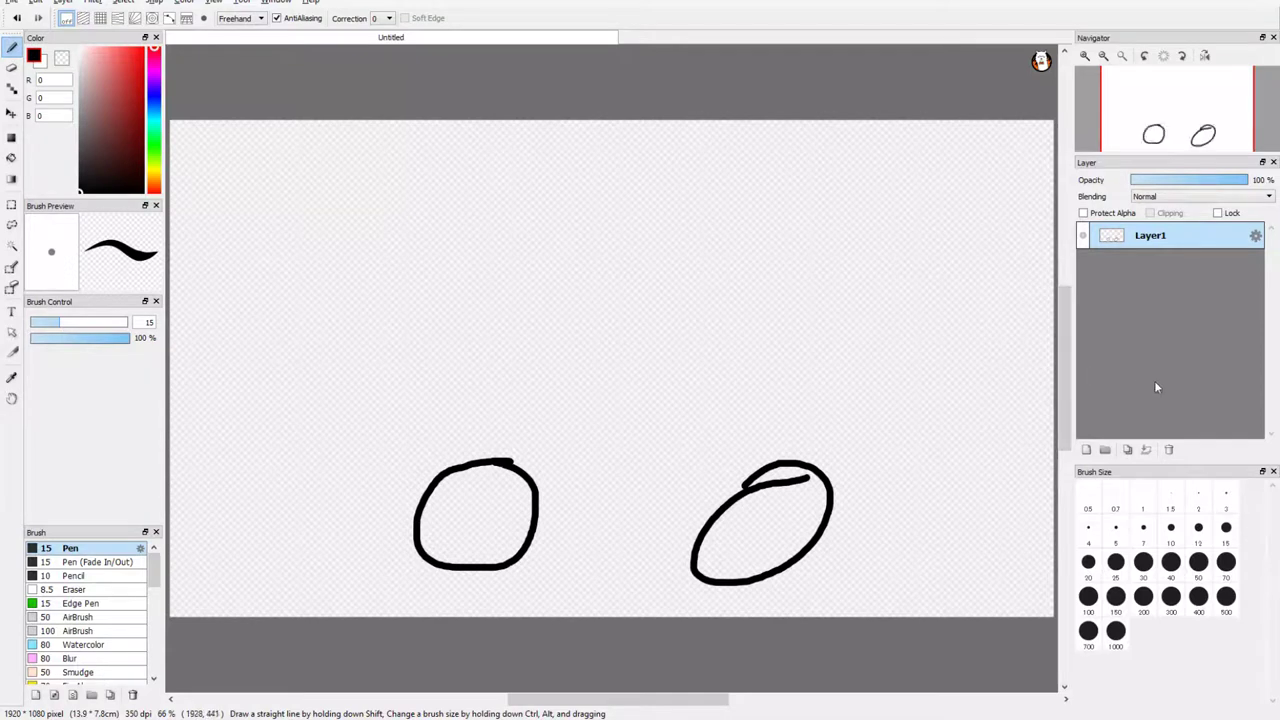
{"action": "mouse_move", "coordinate": [553, 258]}
{"action": "left_mouse_down"}
{"action": "mouse_move", "coordinate": [423, 300]}
{"action": "mouse_move", "coordinate": [508, 225]}
{"action": "left_mouse_up"}
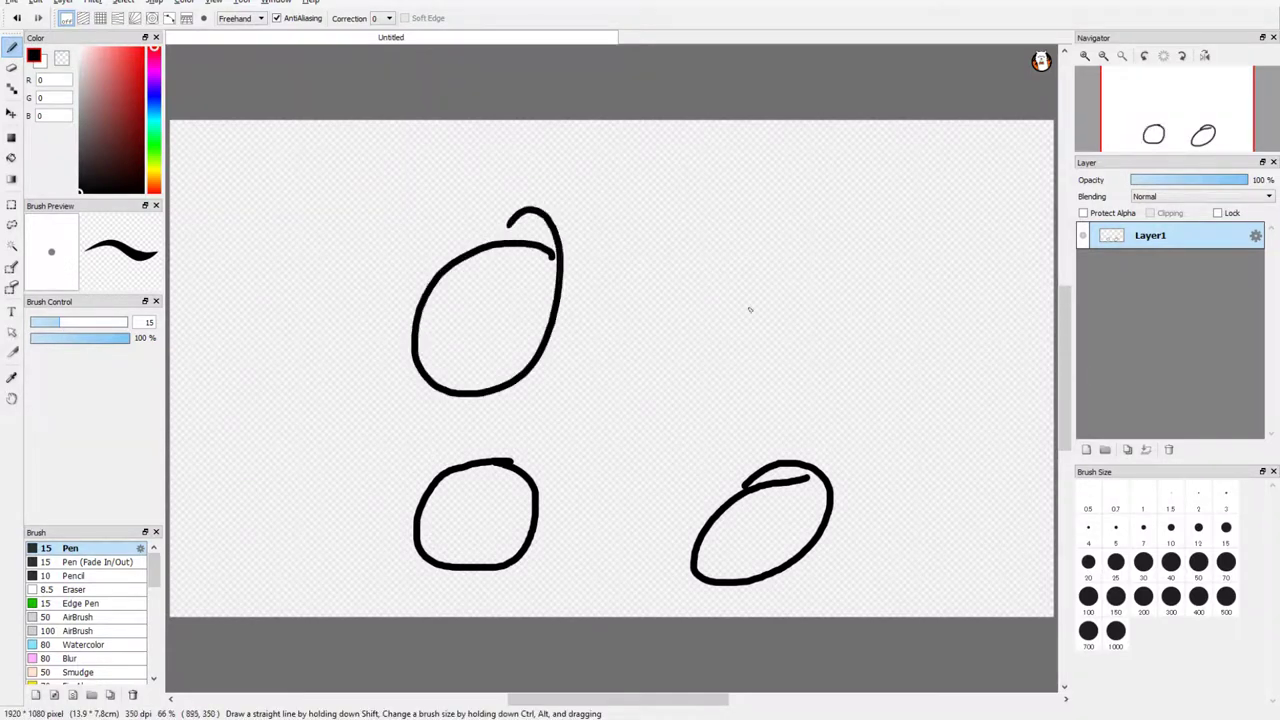
{"action": "left_click_drag", "start_coordinate": [807, 263], "coordinate": [847, 289]}
{"action": "left_click_drag", "start_coordinate": [760, 270], "coordinate": [878, 312]}
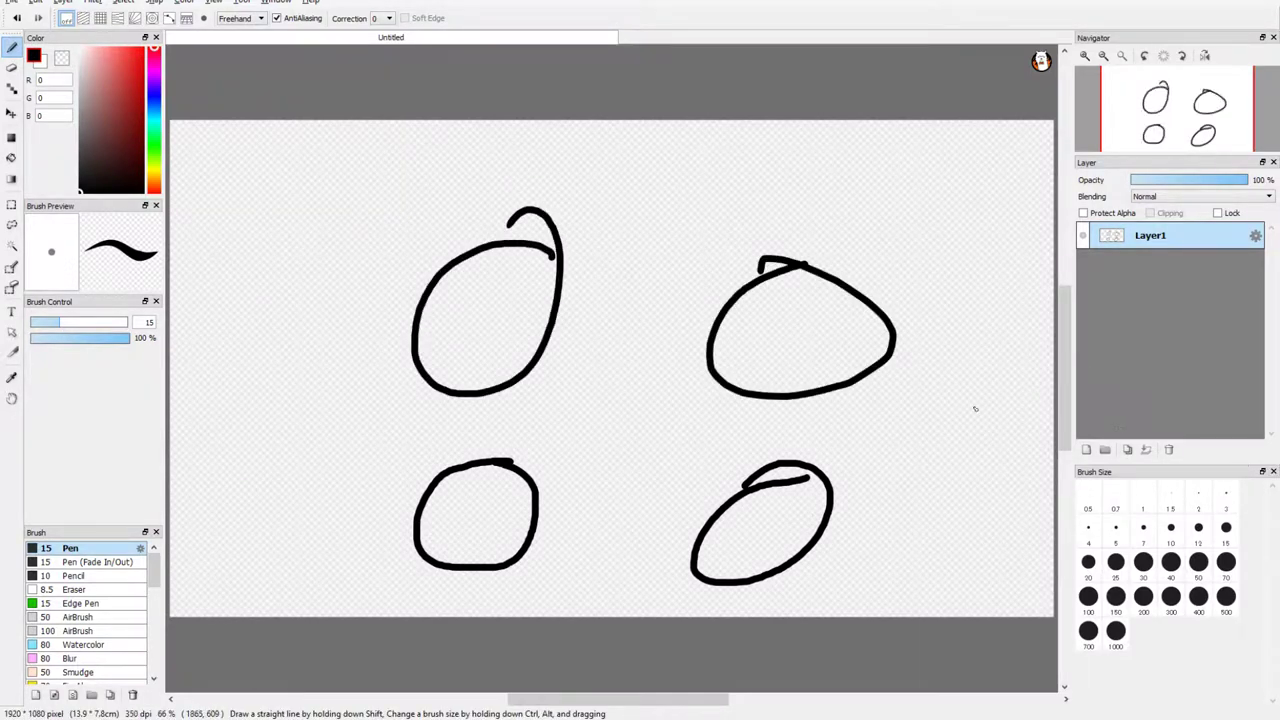
- Add a new layer beneath Layer1 and draw a large oval body linking the four limb shapes
{"action": "left_click", "coordinate": [1087, 450]}
{"action": "left_click_drag", "start_coordinate": [1147, 231], "coordinate": [1166, 270]}
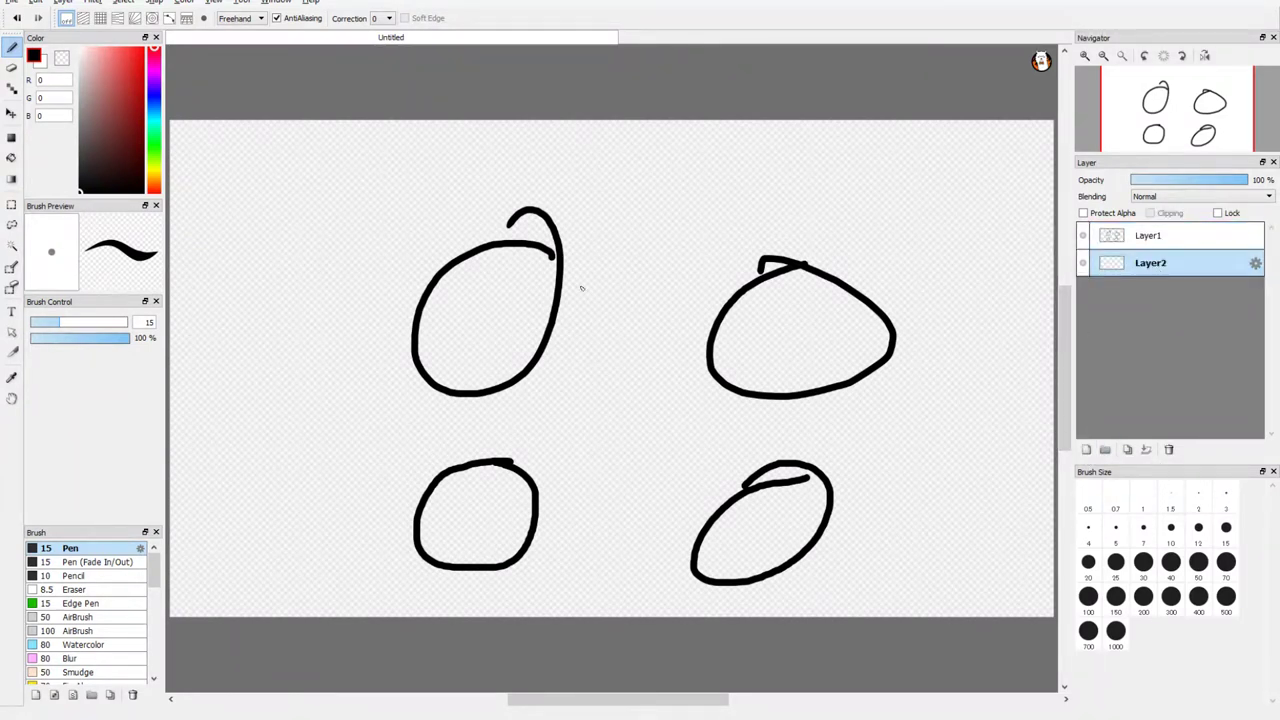
{"action": "mouse_move", "coordinate": [642, 240]}
{"action": "left_mouse_down"}
{"action": "mouse_move", "coordinate": [505, 302]}
{"action": "mouse_move", "coordinate": [534, 527]}
{"action": "mouse_move", "coordinate": [812, 459]}
{"action": "mouse_move", "coordinate": [725, 272]}
{"action": "mouse_move", "coordinate": [594, 240]}
{"action": "left_mouse_up"}
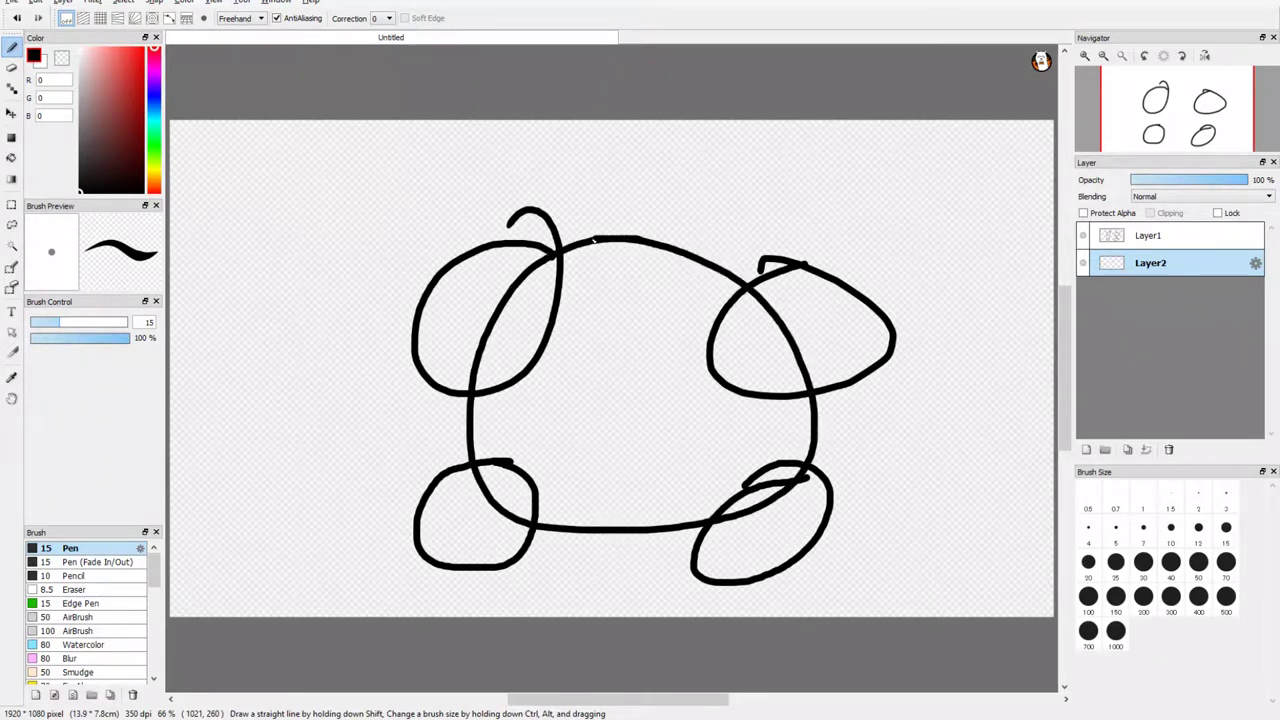
{"action": "key", "text": "ctrl+z"}
- Add another layer, move it to the top of the stack and draw a rounded head overlapping the top of the body
{"action": "left_click", "coordinate": [1087, 450]}
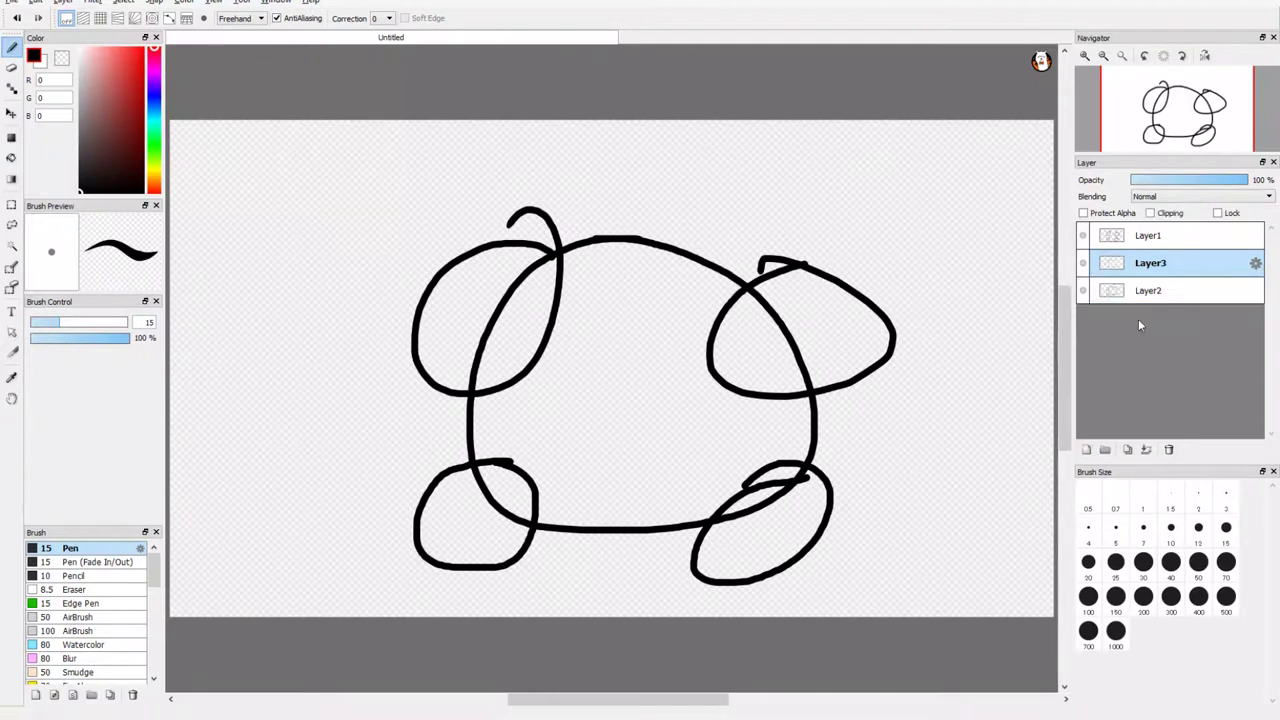
{"action": "left_click_drag", "start_coordinate": [1145, 262], "coordinate": [1150, 233]}
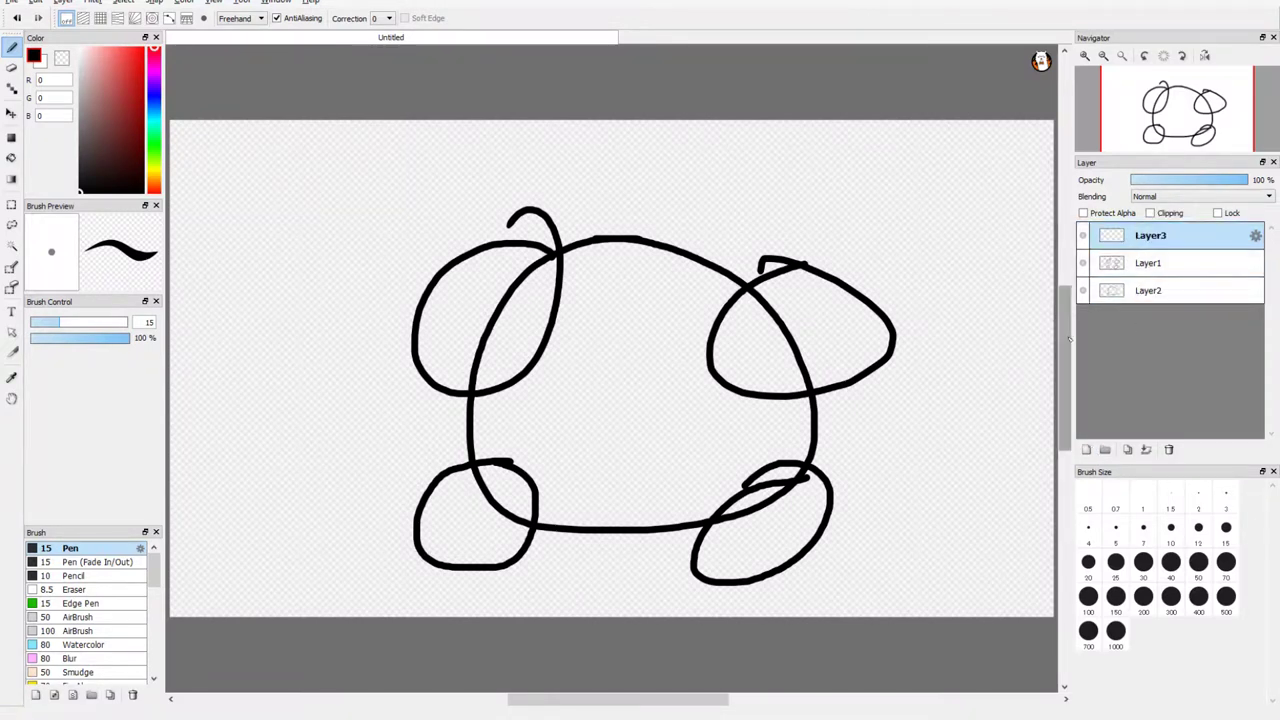
{"action": "mouse_move", "coordinate": [688, 153]}
{"action": "left_mouse_down"}
{"action": "mouse_move", "coordinate": [559, 238]}
{"action": "mouse_move", "coordinate": [669, 285]}
{"action": "mouse_move", "coordinate": [648, 145]}
{"action": "left_mouse_up"}
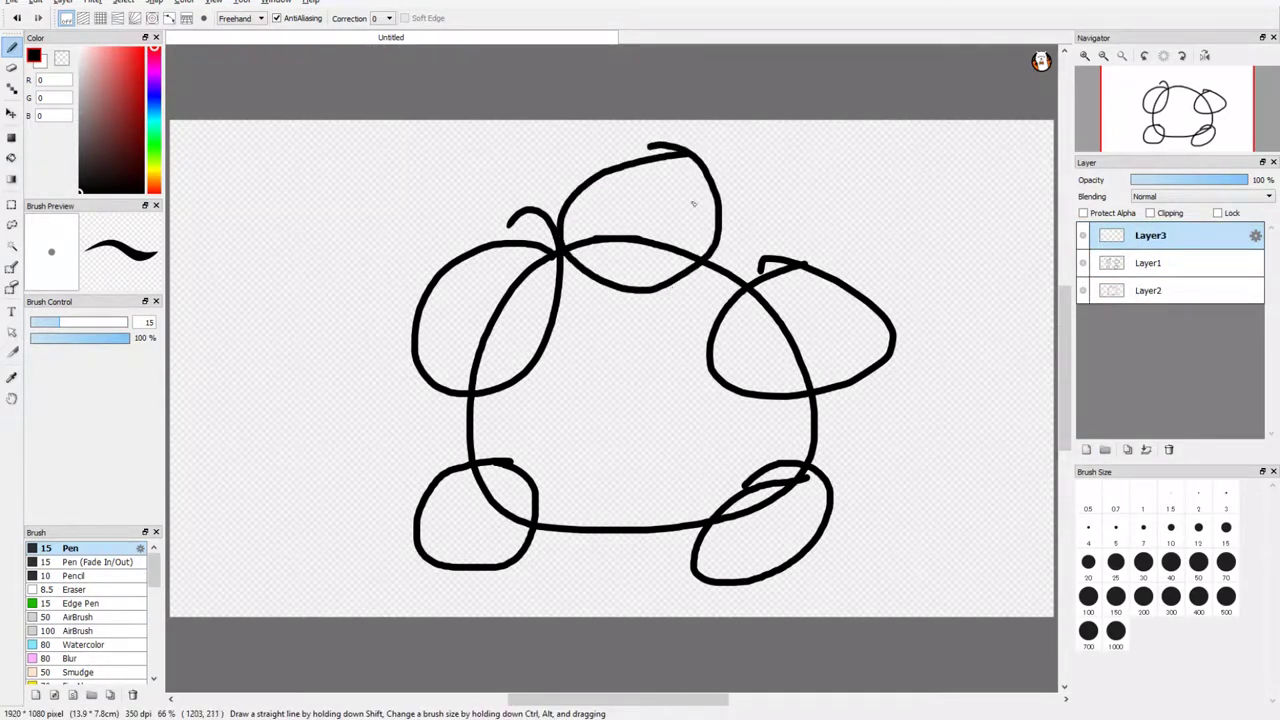
- Draw two small round ears on a new top layer and two eyes with pupils on another new layer above it
{"action": "left_click", "coordinate": [1087, 450]}
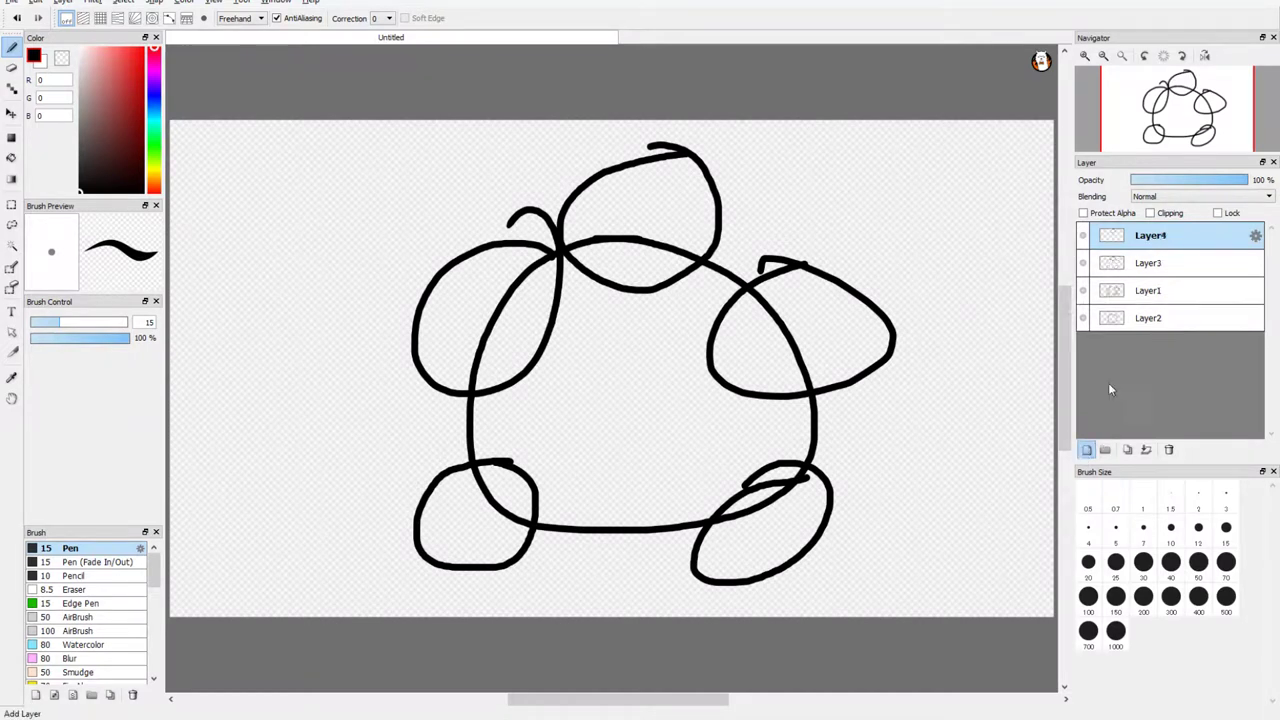
{"action": "mouse_move", "coordinate": [606, 162]}
{"action": "left_mouse_down"}
{"action": "mouse_move", "coordinate": [544, 165]}
{"action": "mouse_move", "coordinate": [612, 178]}
{"action": "left_mouse_up"}
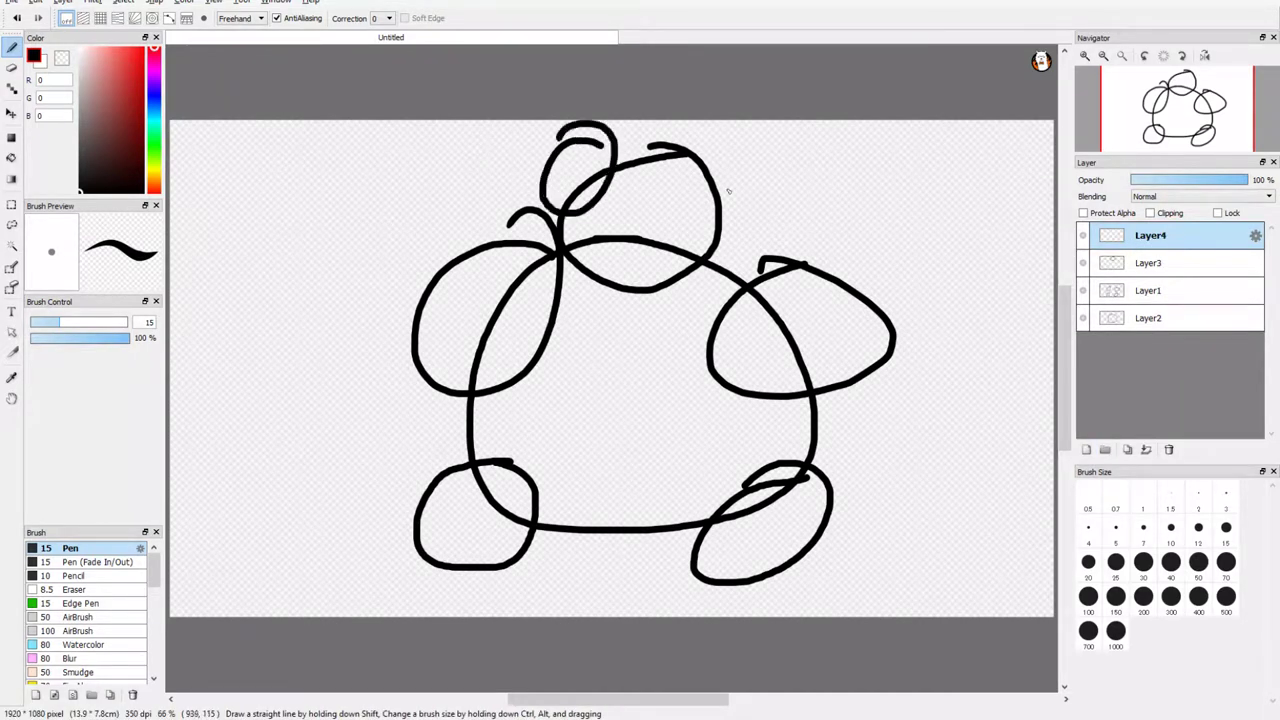
{"action": "mouse_move", "coordinate": [735, 150]}
{"action": "left_mouse_down"}
{"action": "mouse_move", "coordinate": [660, 205]}
{"action": "mouse_move", "coordinate": [722, 212]}
{"action": "left_mouse_up"}
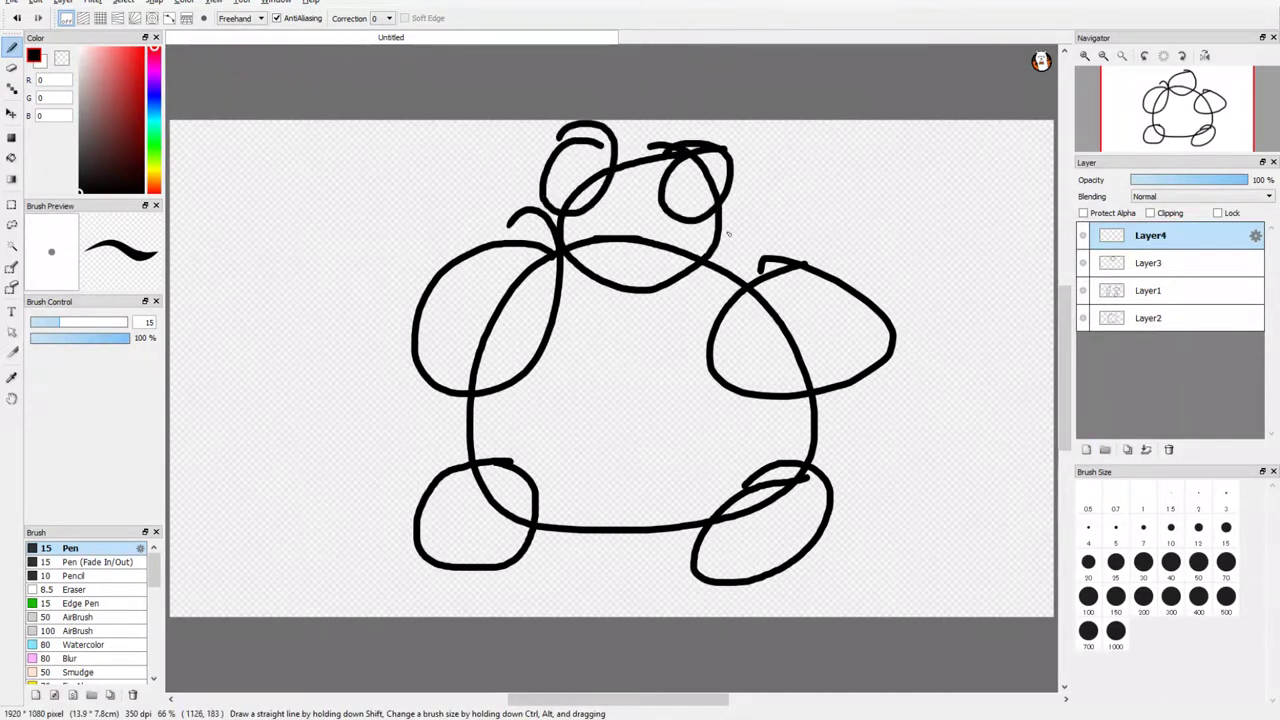
{"action": "left_click", "coordinate": [1087, 450]}
{"action": "mouse_move", "coordinate": [596, 194]}
{"action": "left_mouse_down"}
{"action": "mouse_move", "coordinate": [622, 212]}
{"action": "mouse_move", "coordinate": [619, 198]}
{"action": "mouse_move", "coordinate": [645, 186]}
{"action": "mouse_move", "coordinate": [623, 218]}
{"action": "mouse_move", "coordinate": [657, 183]}
{"action": "left_mouse_up"}
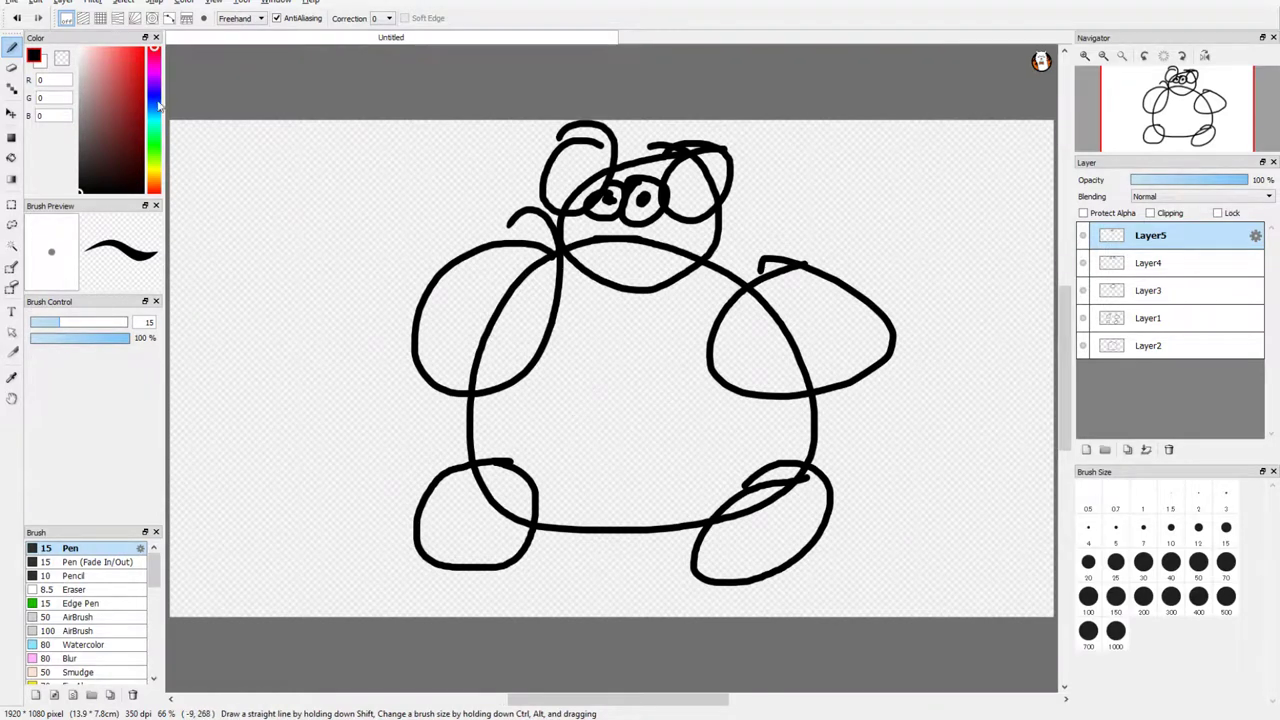
- Fill the body, upper-left limb, face, mouth area and background on Layer5 with green (RGB 132, 187, 68)
{"action": "left_click", "coordinate": [157, 182]}
{"action": "mouse_move", "coordinate": [157, 118]}
{"action": "left_mouse_down"}
{"action": "mouse_move", "coordinate": [159, 165]}
{"action": "mouse_move", "coordinate": [157, 82]}
{"action": "mouse_move", "coordinate": [159, 190]}
{"action": "mouse_move", "coordinate": [166, 152]}
{"action": "left_mouse_up"}
{"action": "left_click_drag", "start_coordinate": [140, 98], "coordinate": [123, 82]}
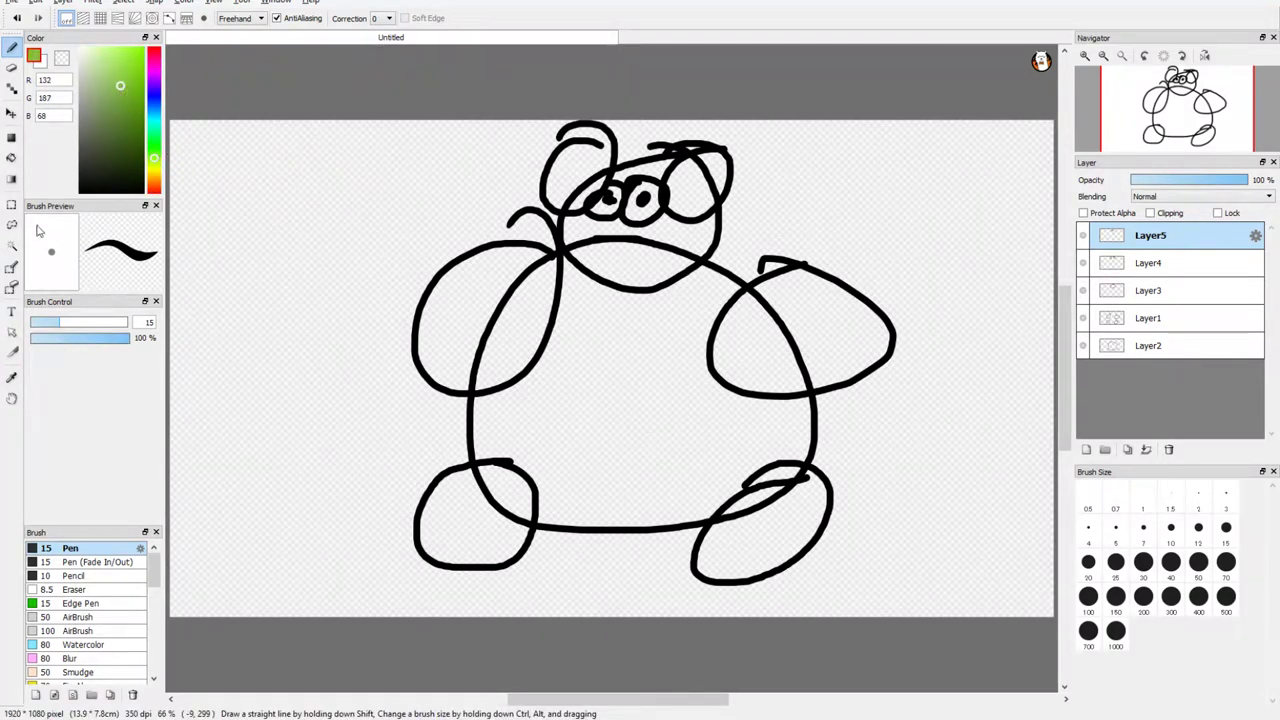
{"action": "left_click", "coordinate": [11, 158]}
{"action": "left_click", "coordinate": [649, 360]}
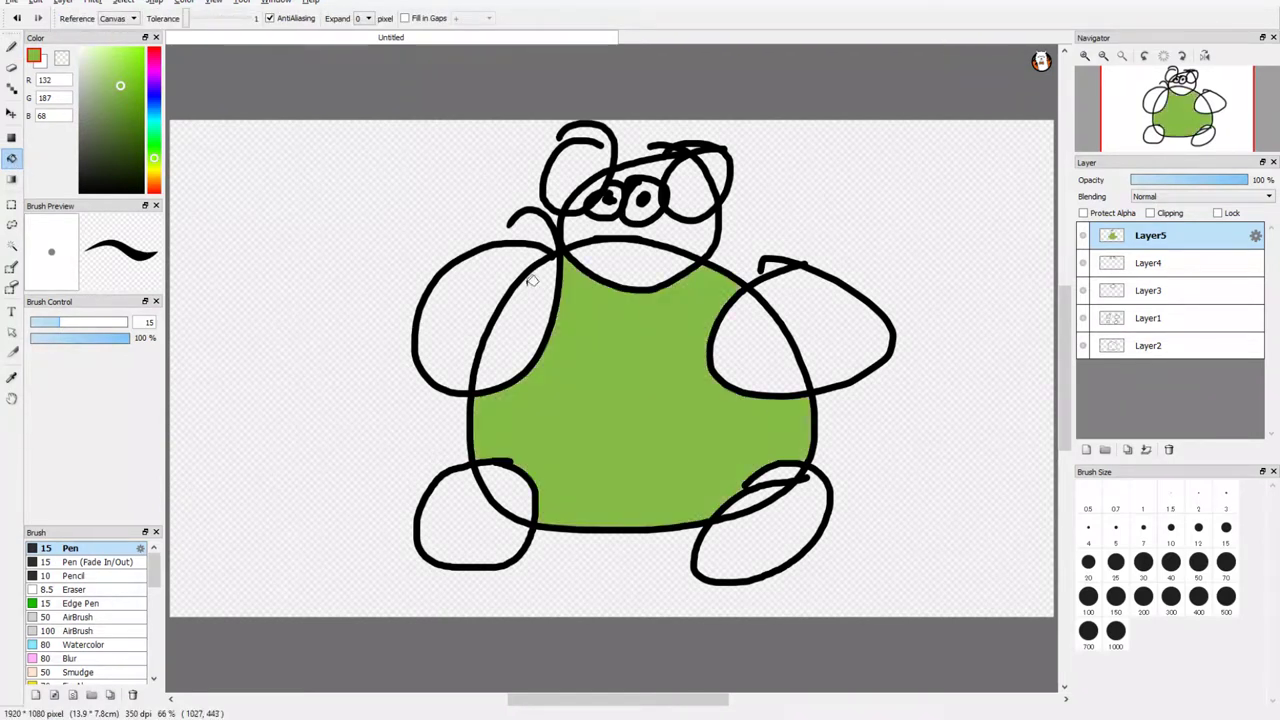
{"action": "left_click", "coordinate": [463, 300]}
{"action": "left_click", "coordinate": [648, 228]}
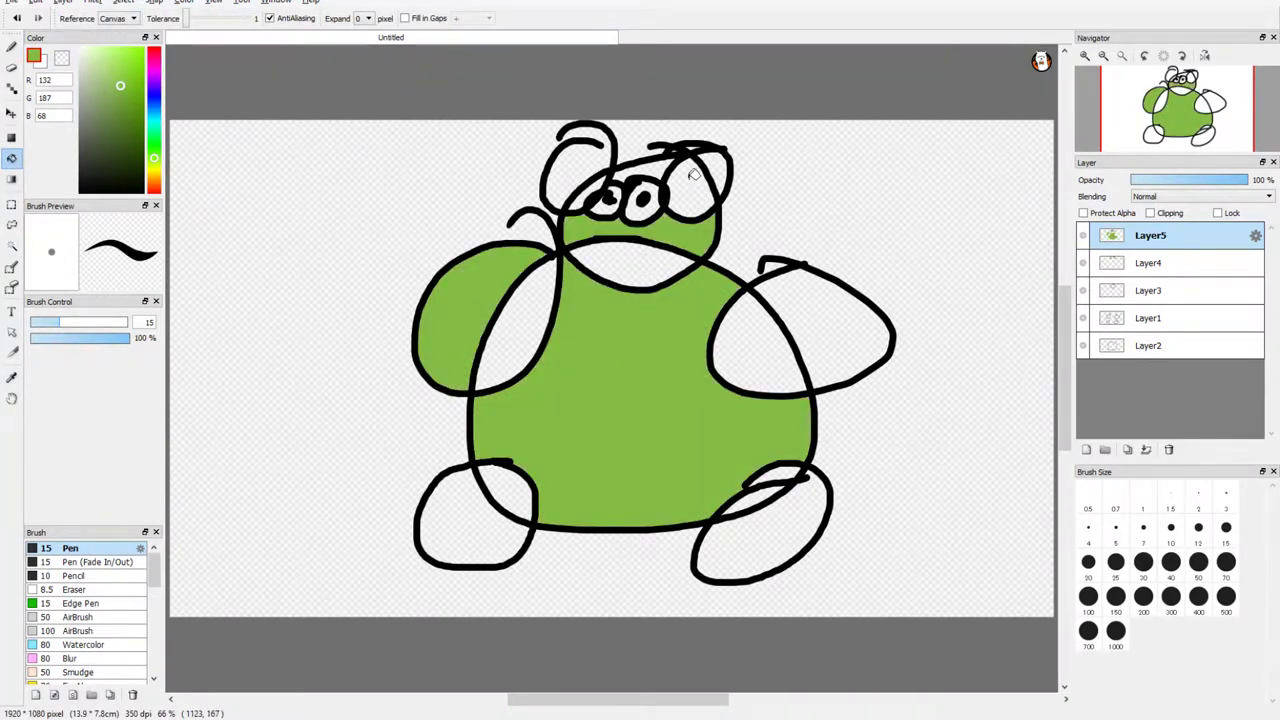
{"action": "left_click", "coordinate": [668, 182]}
{"action": "left_click", "coordinate": [618, 255]}
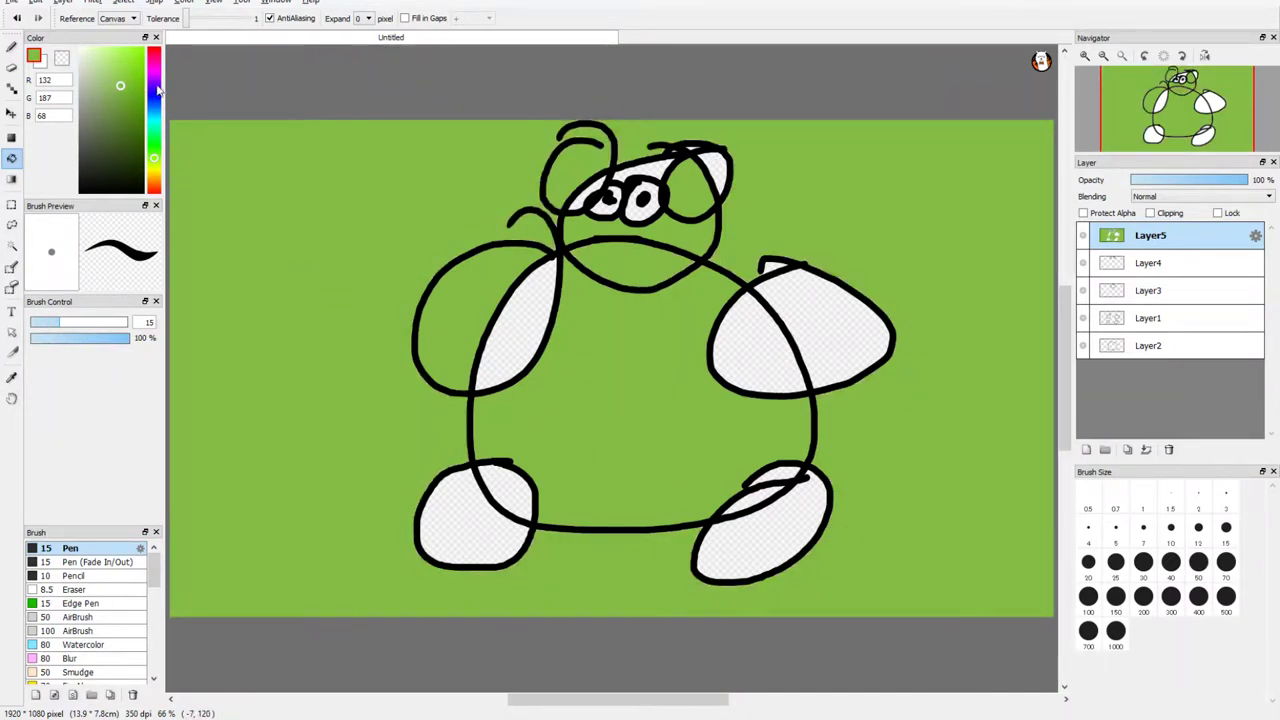
- Fill the mouth with red (187, 68, 68), and both feet and the inner part of the upper-right limb with ochre (187, 167, 68)
{"action": "left_click_drag", "start_coordinate": [158, 90], "coordinate": [163, 38]}
{"action": "left_click", "coordinate": [633, 267]}
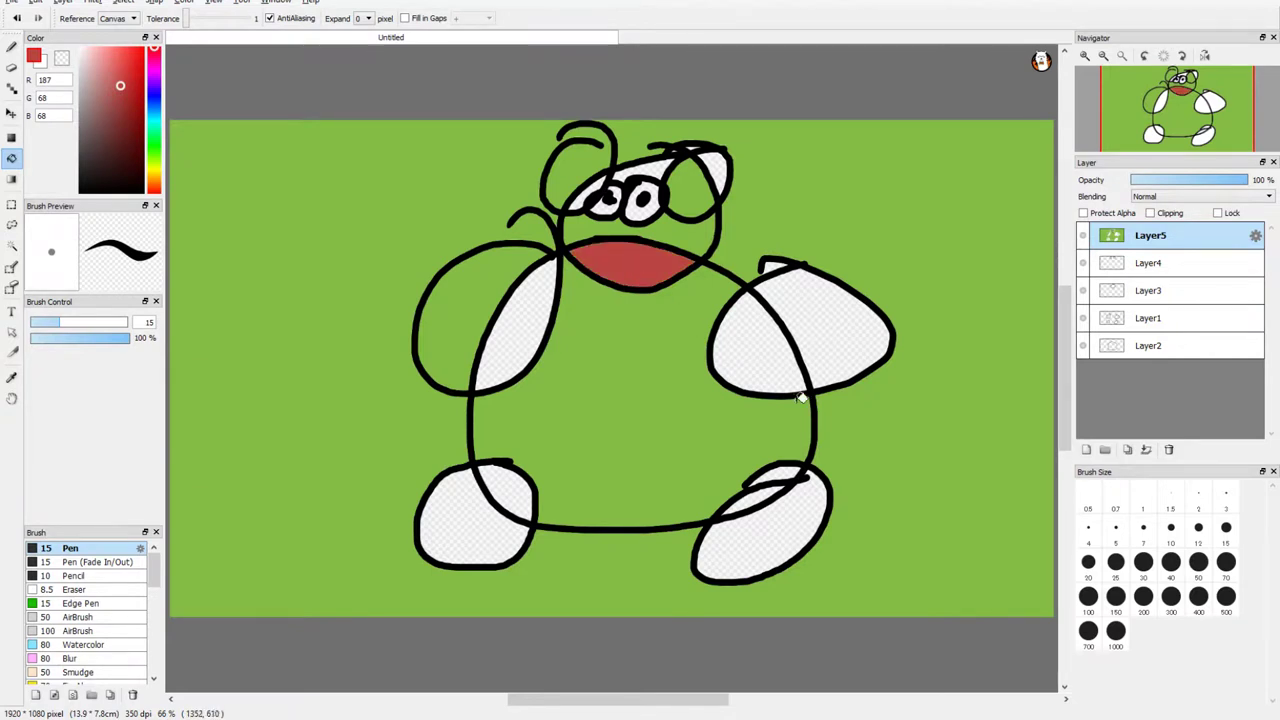
{"action": "left_click", "coordinate": [155, 177]}
{"action": "left_click", "coordinate": [486, 537]}
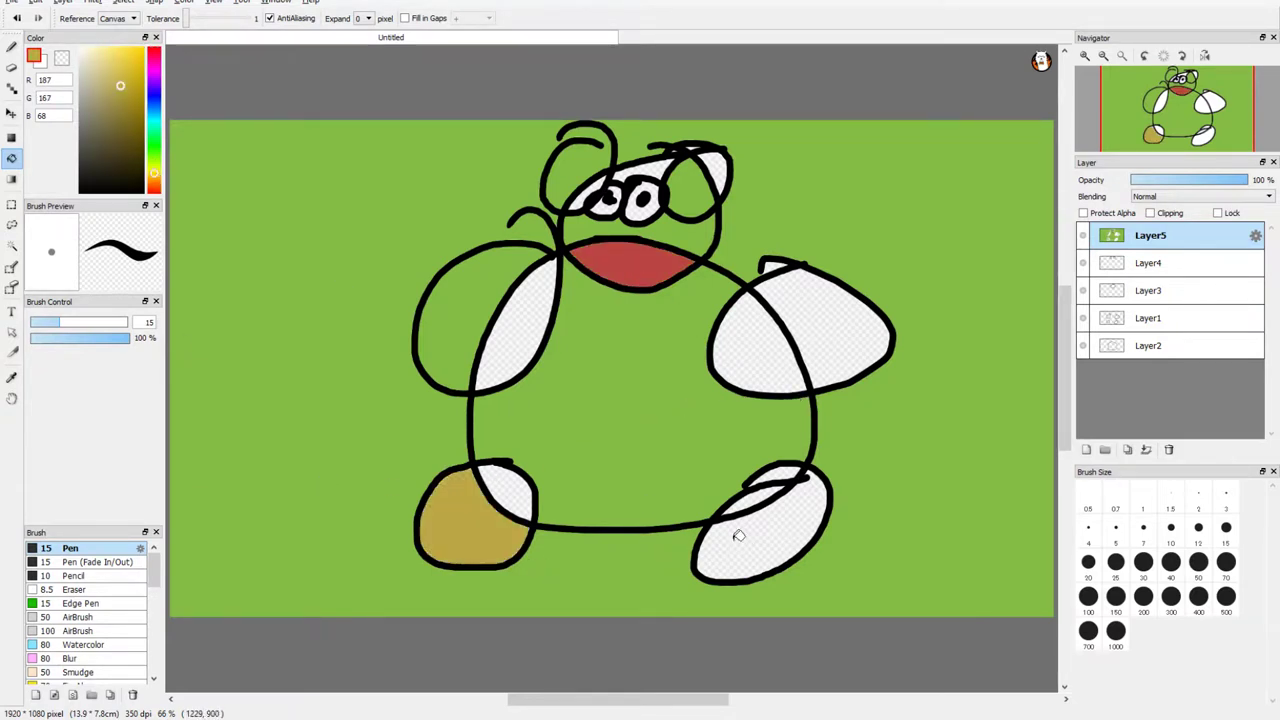
{"action": "left_click", "coordinate": [738, 534]}
{"action": "left_click", "coordinate": [758, 362]}
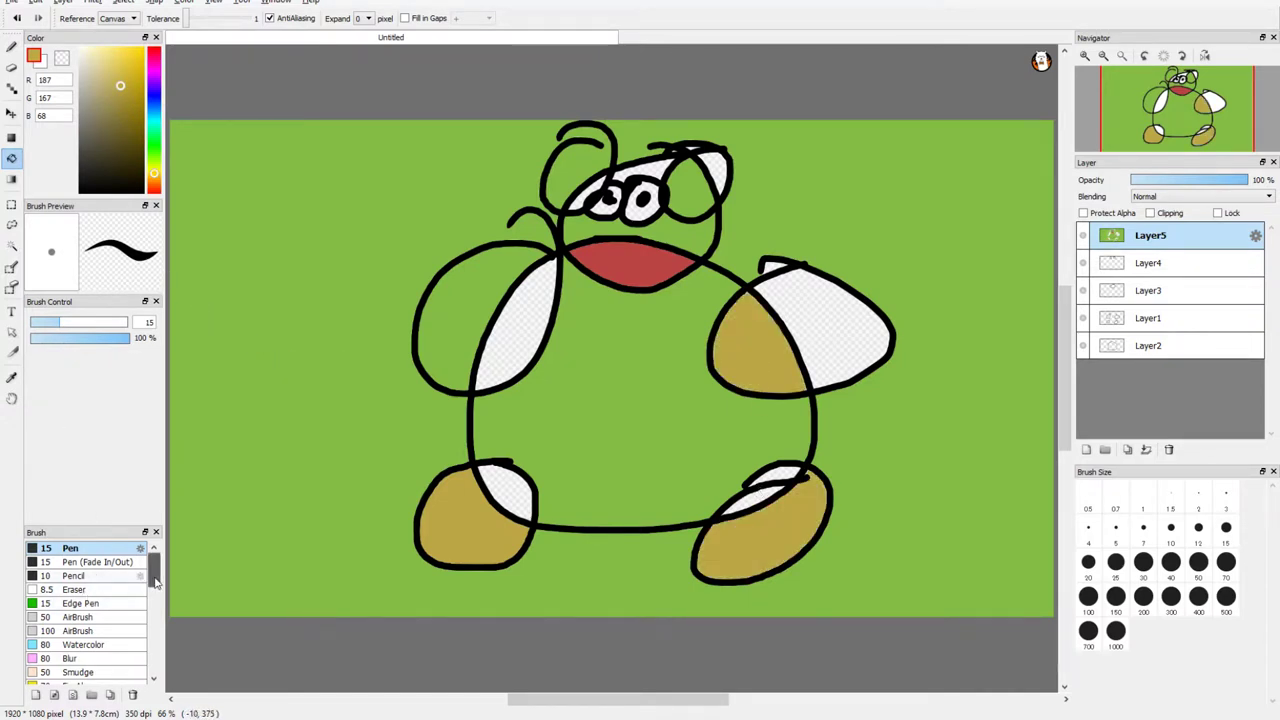
- Look through the brush presets and choose the 50 px Smudge brush for painting on the canvas
{"action": "scroll", "coordinate": [138, 580], "scroll_direction": "down", "scroll_amount": 10}
{"action": "left_click", "coordinate": [78, 595]}
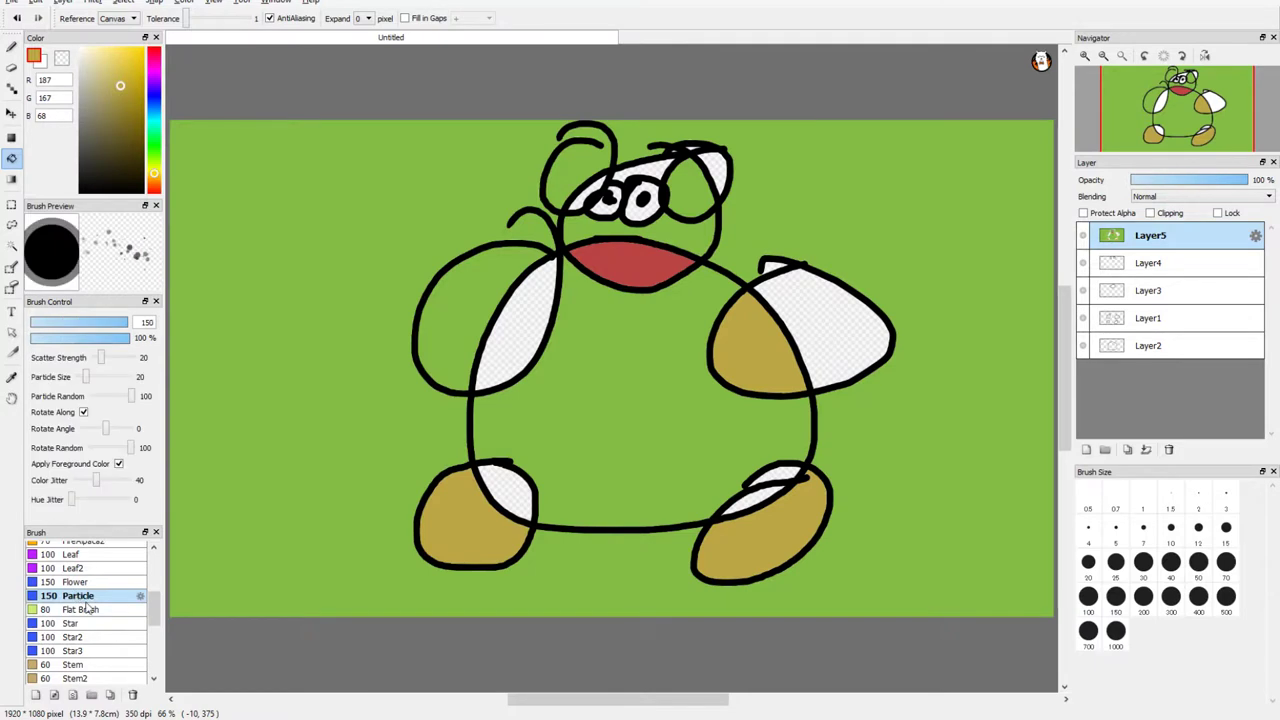
{"action": "left_click", "coordinate": [72, 650]}
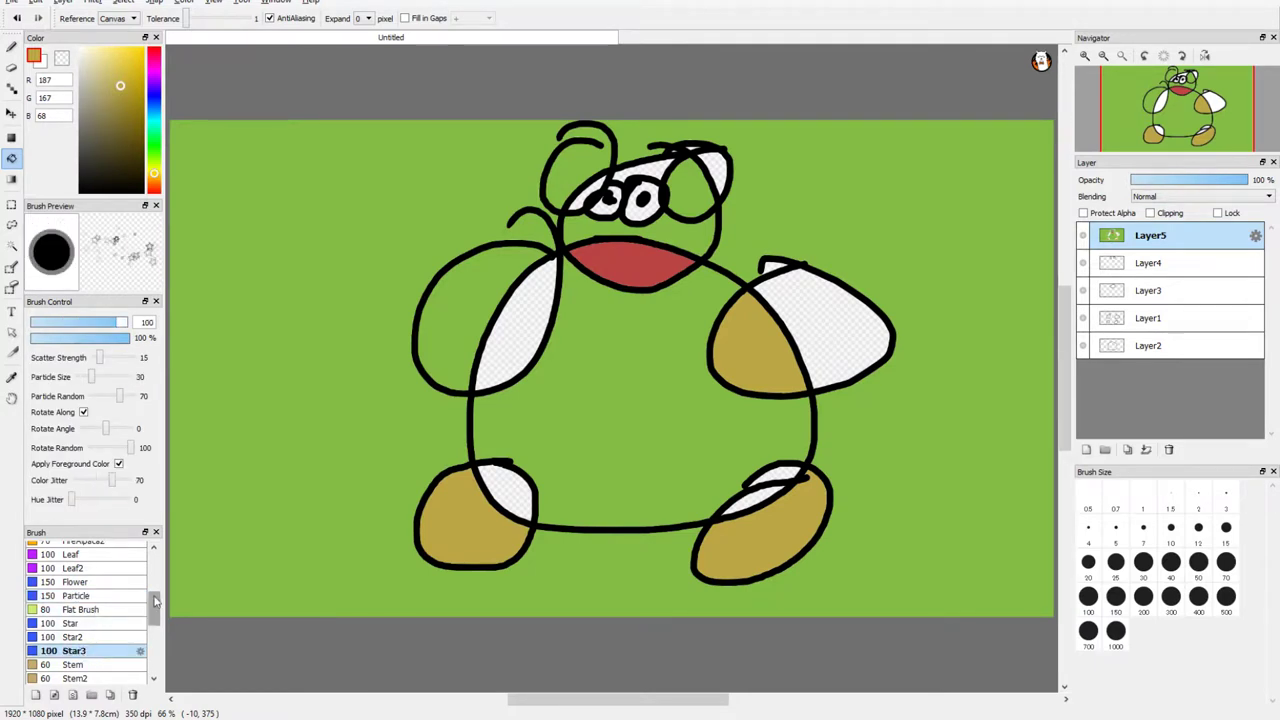
{"action": "mouse_move", "coordinate": [153, 597]}
{"action": "left_mouse_down"}
{"action": "mouse_move", "coordinate": [153, 623]}
{"action": "mouse_move", "coordinate": [153, 568]}
{"action": "left_mouse_up"}
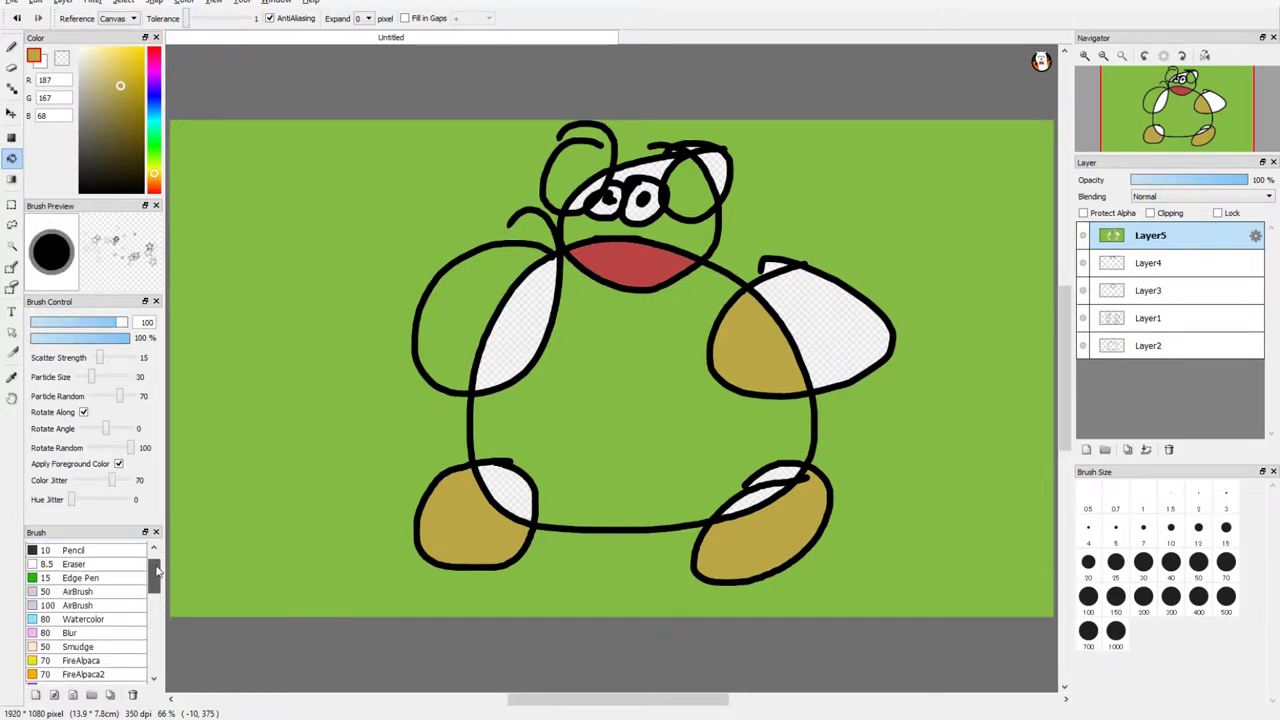
{"action": "left_click", "coordinate": [84, 622]}
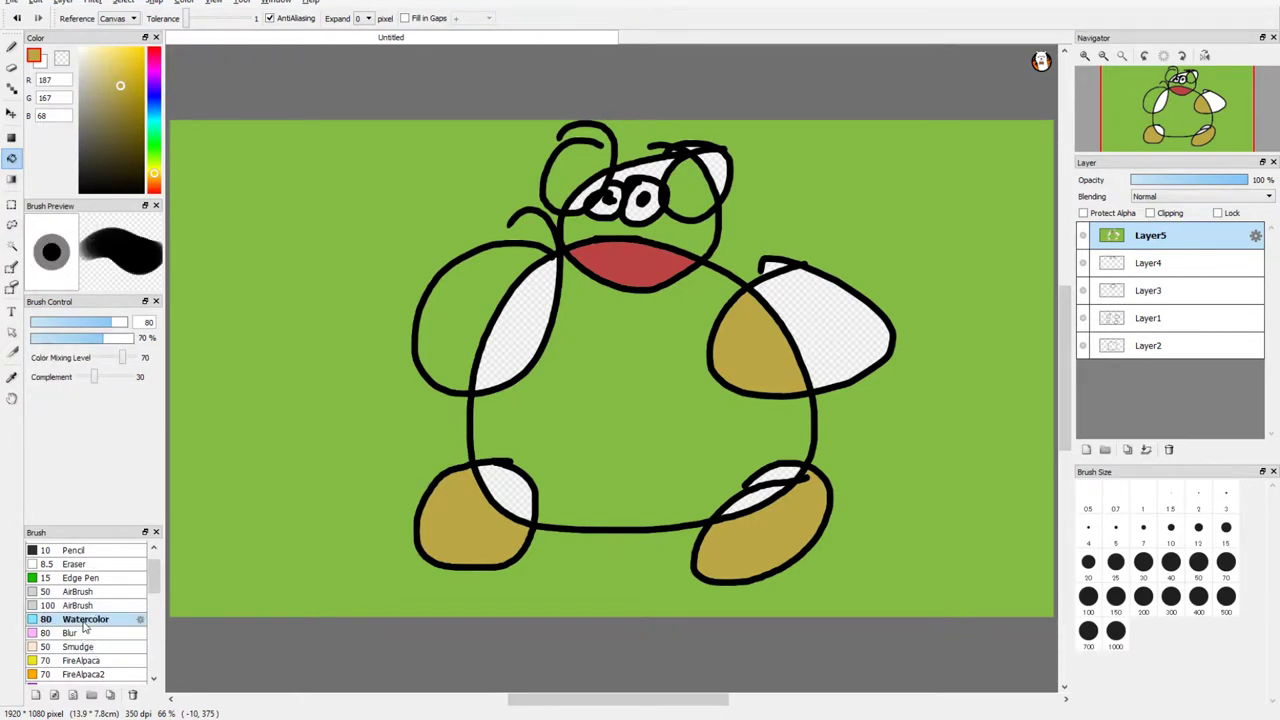
{"action": "left_click", "coordinate": [86, 647]}
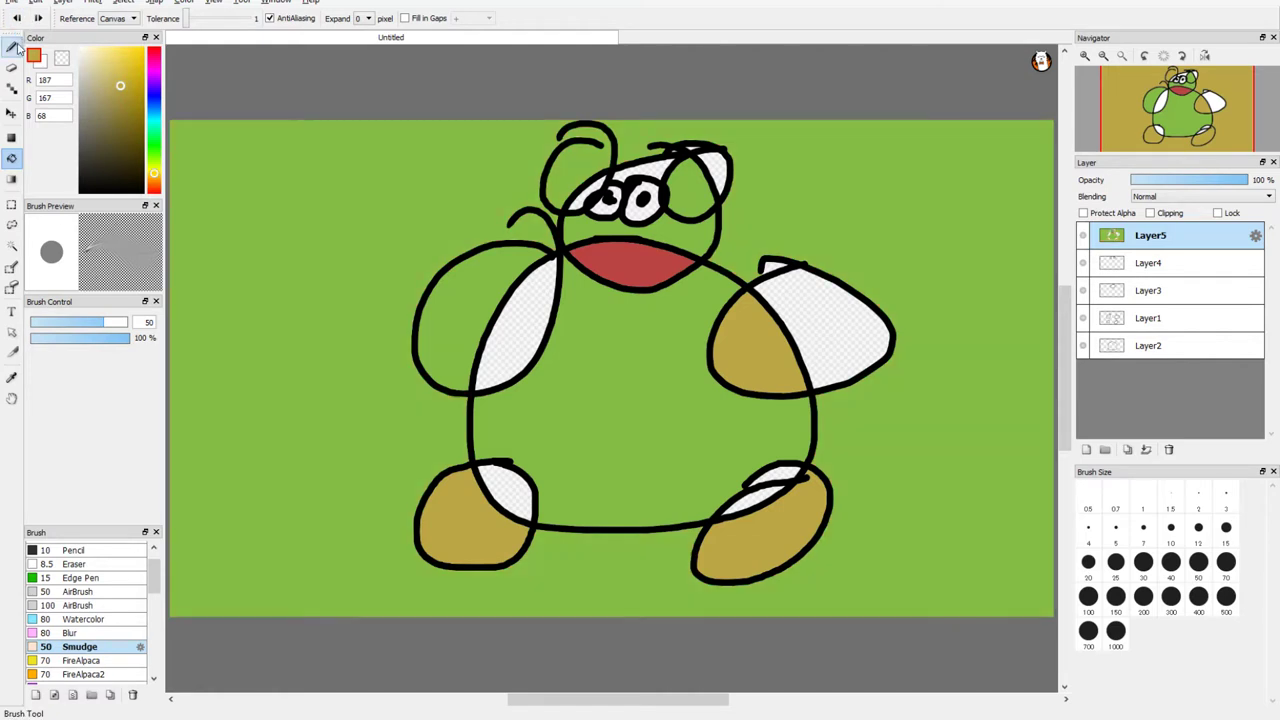
{"action": "left_click", "coordinate": [11, 46]}
{"action": "mouse_move", "coordinate": [430, 288]}
{"action": "left_mouse_down"}
{"action": "mouse_move", "coordinate": [512, 370]}
{"action": "mouse_move", "coordinate": [632, 350]}
{"action": "left_mouse_up"}
{"action": "mouse_move", "coordinate": [560, 258]}
{"action": "left_mouse_down"}
{"action": "mouse_move", "coordinate": [700, 300]}
{"action": "mouse_move", "coordinate": [750, 470]}
{"action": "mouse_move", "coordinate": [825, 530]}
{"action": "left_mouse_up"}
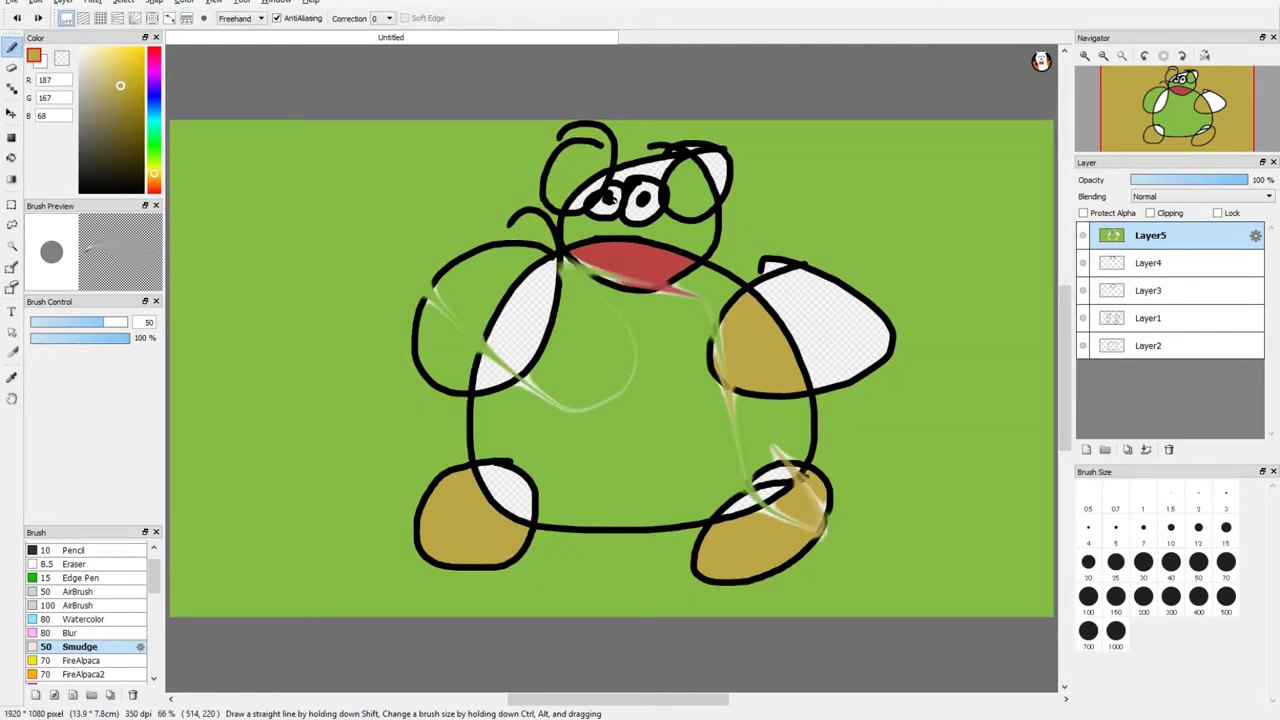
{"action": "mouse_move", "coordinate": [644, 514]}
{"action": "left_mouse_down"}
{"action": "mouse_move", "coordinate": [575, 530]}
{"action": "mouse_move", "coordinate": [520, 440]}
{"action": "mouse_move", "coordinate": [430, 505]}
{"action": "left_mouse_up"}
{"action": "key", "text": "ctrl+z"}
{"action": "key", "text": "ctrl+z"}
{"action": "key", "text": "ctrl+z"}
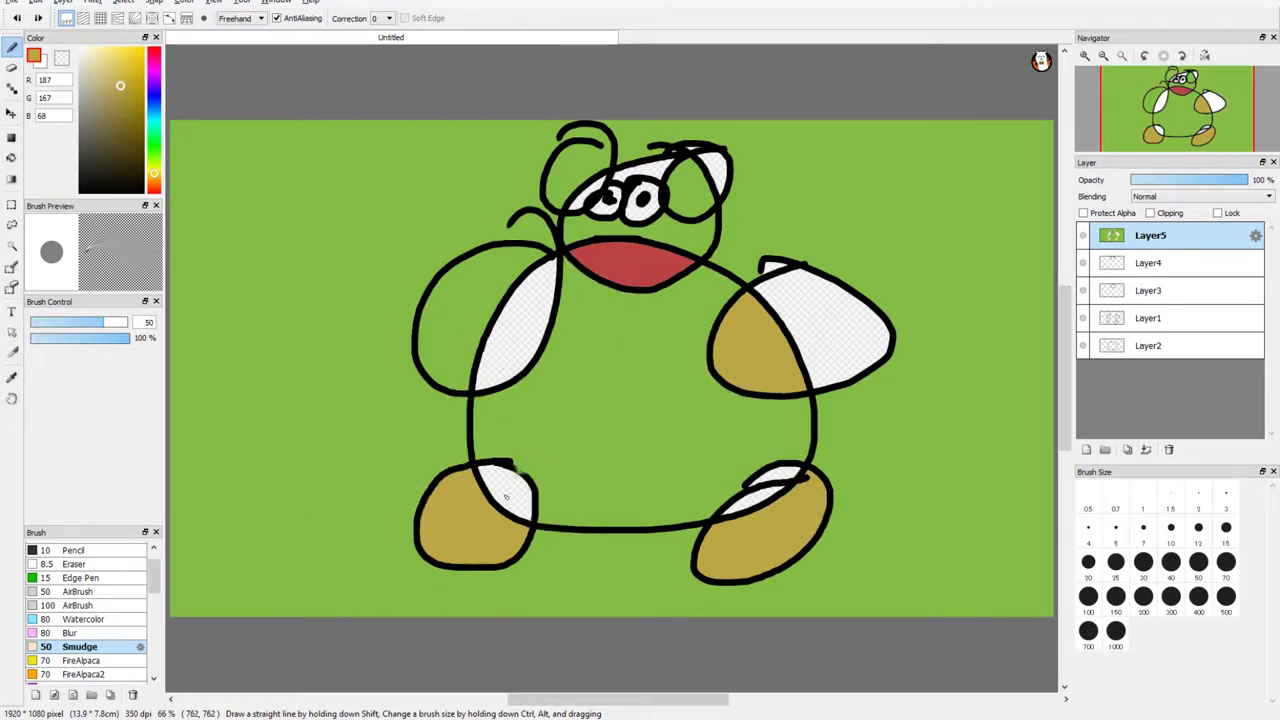
- Smudge the fills and outlines across the whole figure with long swirling strokes at brush size 50
{"action": "mouse_move", "coordinate": [506, 497]}
{"action": "left_mouse_down"}
{"action": "mouse_move", "coordinate": [550, 585]}
{"action": "mouse_move", "coordinate": [600, 500]}
{"action": "mouse_move", "coordinate": [445, 240]}
{"action": "mouse_move", "coordinate": [590, 245]}
{"action": "mouse_move", "coordinate": [680, 380]}
{"action": "mouse_move", "coordinate": [860, 540]}
{"action": "left_mouse_up"}
{"action": "mouse_move", "coordinate": [676, 266]}
{"action": "left_mouse_down"}
{"action": "mouse_move", "coordinate": [881, 360]}
{"action": "mouse_move", "coordinate": [508, 243]}
{"action": "mouse_move", "coordinate": [577, 170]}
{"action": "mouse_move", "coordinate": [706, 270]}
{"action": "mouse_move", "coordinate": [624, 350]}
{"action": "mouse_move", "coordinate": [501, 572]}
{"action": "mouse_move", "coordinate": [543, 686]}
{"action": "left_mouse_up"}
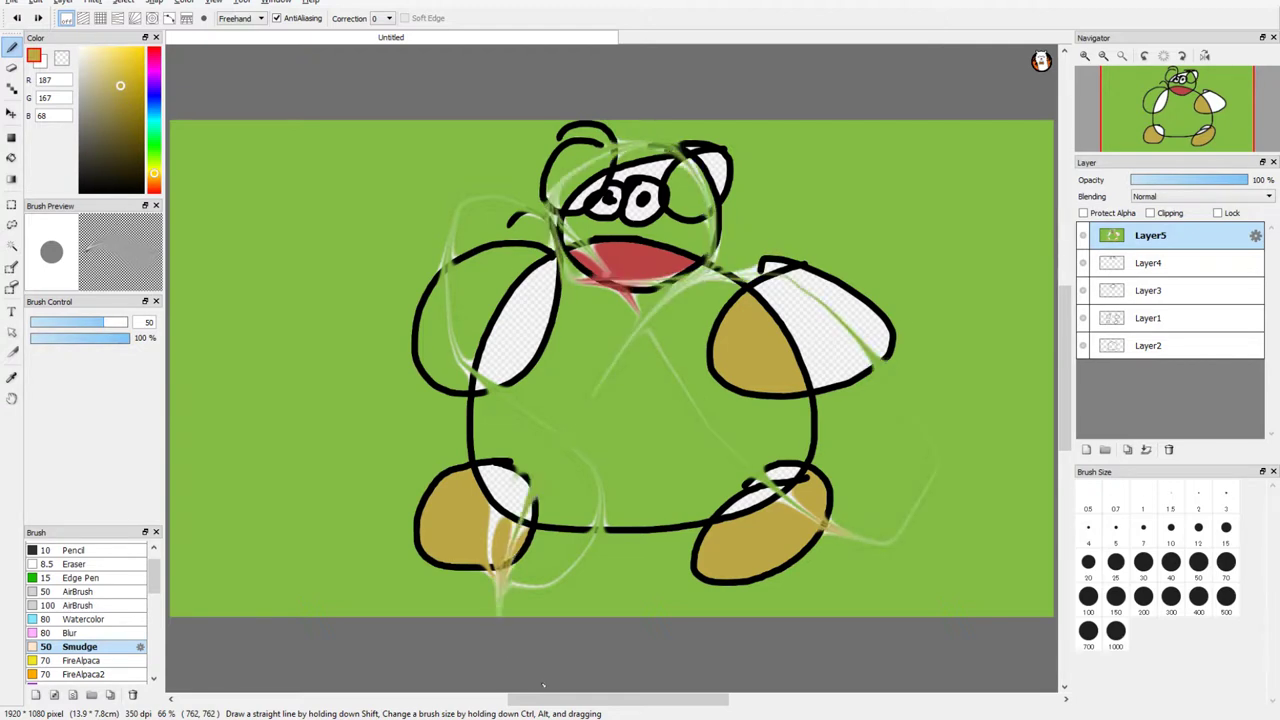
{"action": "mouse_move", "coordinate": [784, 571]}
{"action": "left_mouse_down"}
{"action": "mouse_move", "coordinate": [717, 532]}
{"action": "mouse_move", "coordinate": [622, 537]}
{"action": "mouse_move", "coordinate": [492, 583]}
{"action": "mouse_move", "coordinate": [343, 558]}
{"action": "left_mouse_up"}
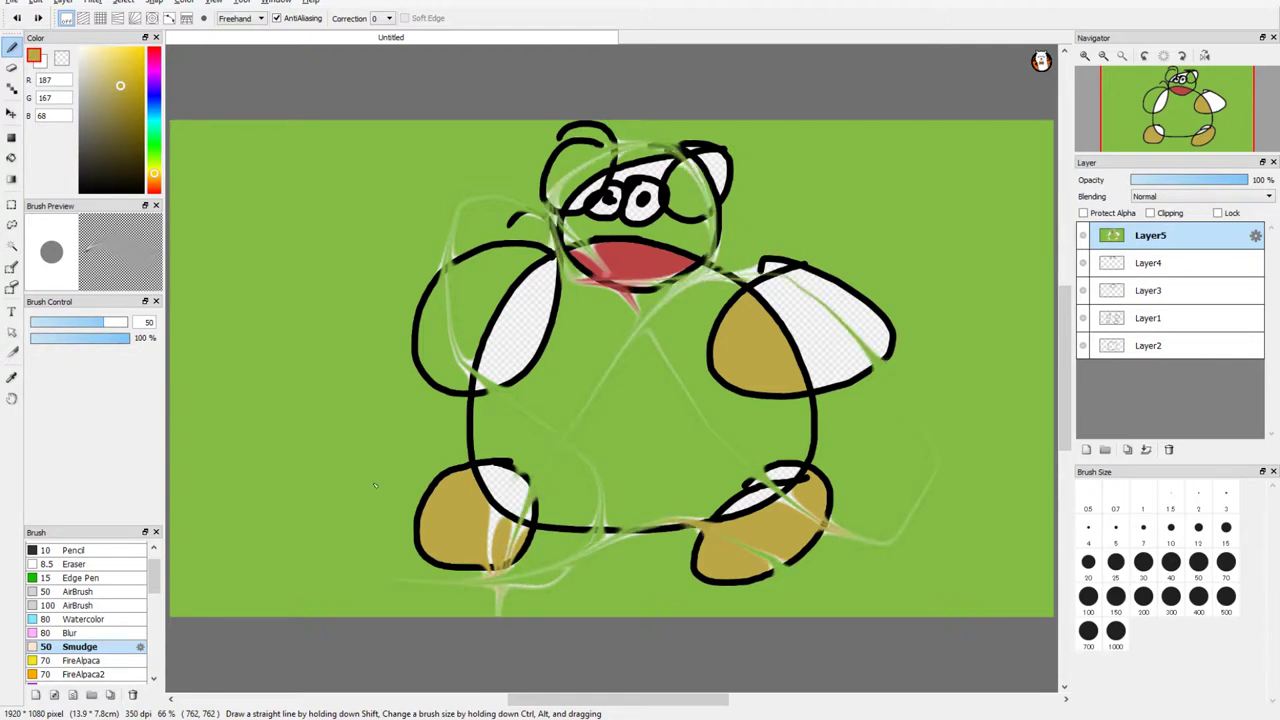
{"action": "mouse_move", "coordinate": [375, 486]}
{"action": "left_mouse_down"}
{"action": "mouse_move", "coordinate": [469, 530]}
{"action": "mouse_move", "coordinate": [575, 528]}
{"action": "mouse_move", "coordinate": [641, 437]}
{"action": "mouse_move", "coordinate": [511, 340]}
{"action": "mouse_move", "coordinate": [428, 348]}
{"action": "mouse_move", "coordinate": [381, 267]}
{"action": "mouse_move", "coordinate": [404, 244]}
{"action": "mouse_move", "coordinate": [497, 287]}
{"action": "mouse_move", "coordinate": [545, 345]}
{"action": "mouse_move", "coordinate": [721, 428]}
{"action": "mouse_move", "coordinate": [833, 402]}
{"action": "mouse_move", "coordinate": [817, 330]}
{"action": "mouse_move", "coordinate": [570, 268]}
{"action": "mouse_move", "coordinate": [560, 180]}
{"action": "mouse_move", "coordinate": [741, 236]}
{"action": "mouse_move", "coordinate": [619, 158]}
{"action": "mouse_move", "coordinate": [609, 133]}
{"action": "mouse_move", "coordinate": [565, 145]}
{"action": "mouse_move", "coordinate": [553, 198]}
{"action": "mouse_move", "coordinate": [584, 218]}
{"action": "mouse_move", "coordinate": [732, 152]}
{"action": "mouse_move", "coordinate": [764, 204]}
{"action": "mouse_move", "coordinate": [698, 228]}
{"action": "mouse_move", "coordinate": [735, 205]}
{"action": "mouse_move", "coordinate": [572, 173]}
{"action": "mouse_move", "coordinate": [508, 224]}
{"action": "mouse_move", "coordinate": [479, 316]}
{"action": "mouse_move", "coordinate": [549, 395]}
{"action": "mouse_move", "coordinate": [713, 373]}
{"action": "mouse_move", "coordinate": [842, 336]}
{"action": "mouse_move", "coordinate": [906, 410]}
{"action": "mouse_move", "coordinate": [849, 517]}
{"action": "mouse_move", "coordinate": [772, 582]}
{"action": "mouse_move", "coordinate": [626, 577]}
{"action": "mouse_move", "coordinate": [554, 558]}
{"action": "mouse_move", "coordinate": [406, 470]}
{"action": "mouse_move", "coordinate": [390, 402]}
{"action": "mouse_move", "coordinate": [565, 405]}
{"action": "left_mouse_up"}
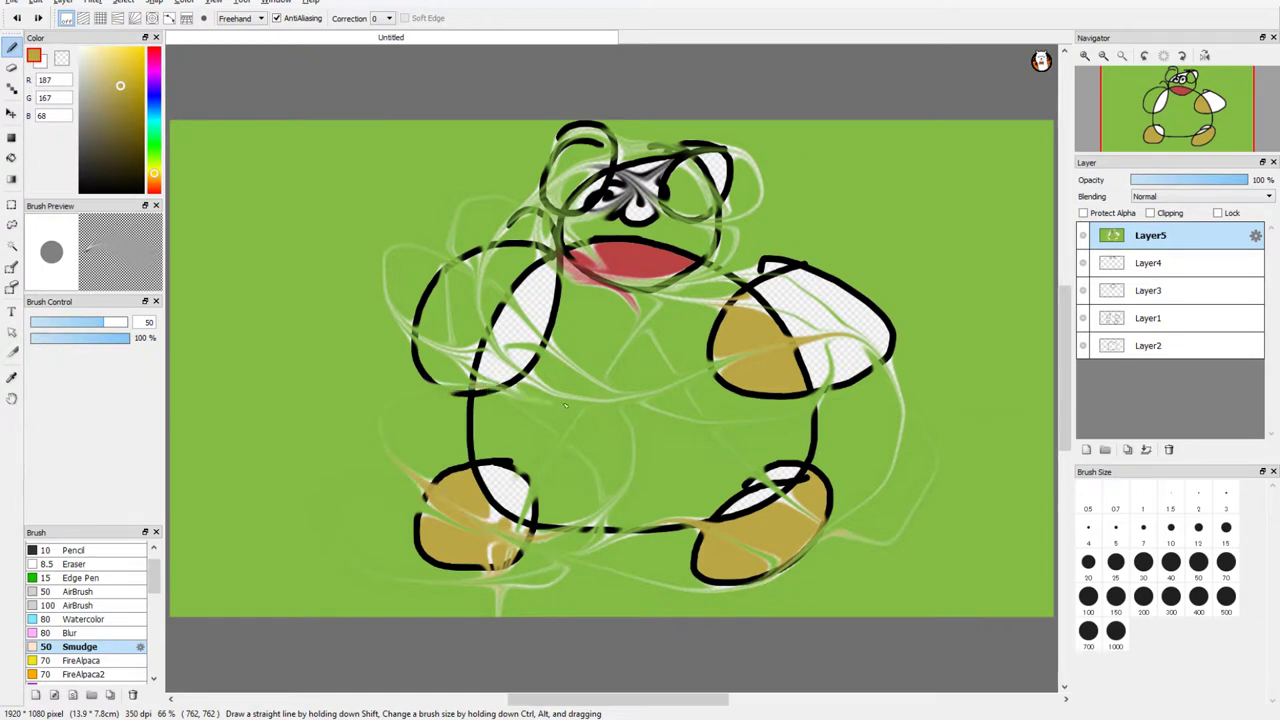
{"action": "mouse_move", "coordinate": [533, 290]}
{"action": "left_mouse_down"}
{"action": "mouse_move", "coordinate": [369, 314]}
{"action": "mouse_move", "coordinate": [380, 250]}
{"action": "mouse_move", "coordinate": [476, 277]}
{"action": "mouse_move", "coordinate": [530, 328]}
{"action": "mouse_move", "coordinate": [651, 377]}
{"action": "mouse_move", "coordinate": [756, 351]}
{"action": "mouse_move", "coordinate": [820, 372]}
{"action": "mouse_move", "coordinate": [868, 357]}
{"action": "mouse_move", "coordinate": [890, 296]}
{"action": "mouse_move", "coordinate": [758, 333]}
{"action": "mouse_move", "coordinate": [624, 324]}
{"action": "left_mouse_up"}
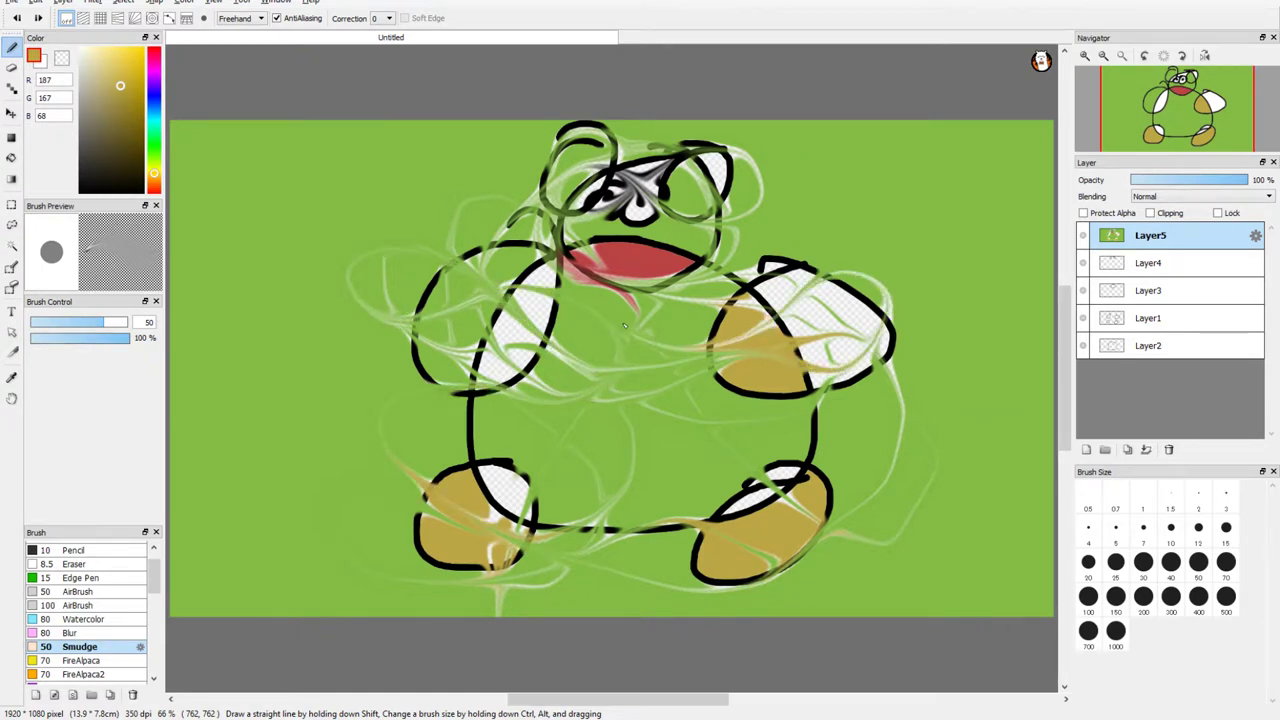
{"action": "left_click_drag", "start_coordinate": [731, 342], "coordinate": [826, 452]}
{"action": "mouse_move", "coordinate": [872, 368]}
{"action": "left_mouse_down"}
{"action": "mouse_move", "coordinate": [775, 350]}
{"action": "mouse_move", "coordinate": [615, 405]}
{"action": "left_mouse_up"}
{"action": "mouse_move", "coordinate": [829, 309]}
{"action": "left_mouse_down"}
{"action": "mouse_move", "coordinate": [784, 242]}
{"action": "mouse_move", "coordinate": [747, 313]}
{"action": "mouse_move", "coordinate": [708, 345]}
{"action": "mouse_move", "coordinate": [679, 317]}
{"action": "mouse_move", "coordinate": [709, 241]}
{"action": "mouse_move", "coordinate": [676, 232]}
{"action": "mouse_move", "coordinate": [507, 281]}
{"action": "mouse_move", "coordinate": [475, 357]}
{"action": "mouse_move", "coordinate": [469, 455]}
{"action": "mouse_move", "coordinate": [478, 485]}
{"action": "mouse_move", "coordinate": [554, 537]}
{"action": "mouse_move", "coordinate": [768, 508]}
{"action": "mouse_move", "coordinate": [798, 485]}
{"action": "mouse_move", "coordinate": [816, 405]}
{"action": "mouse_move", "coordinate": [781, 323]}
{"action": "mouse_move", "coordinate": [725, 275]}
{"action": "mouse_move", "coordinate": [636, 245]}
{"action": "mouse_move", "coordinate": [550, 245]}
{"action": "mouse_move", "coordinate": [483, 348]}
{"action": "mouse_move", "coordinate": [472, 452]}
{"action": "left_mouse_up"}
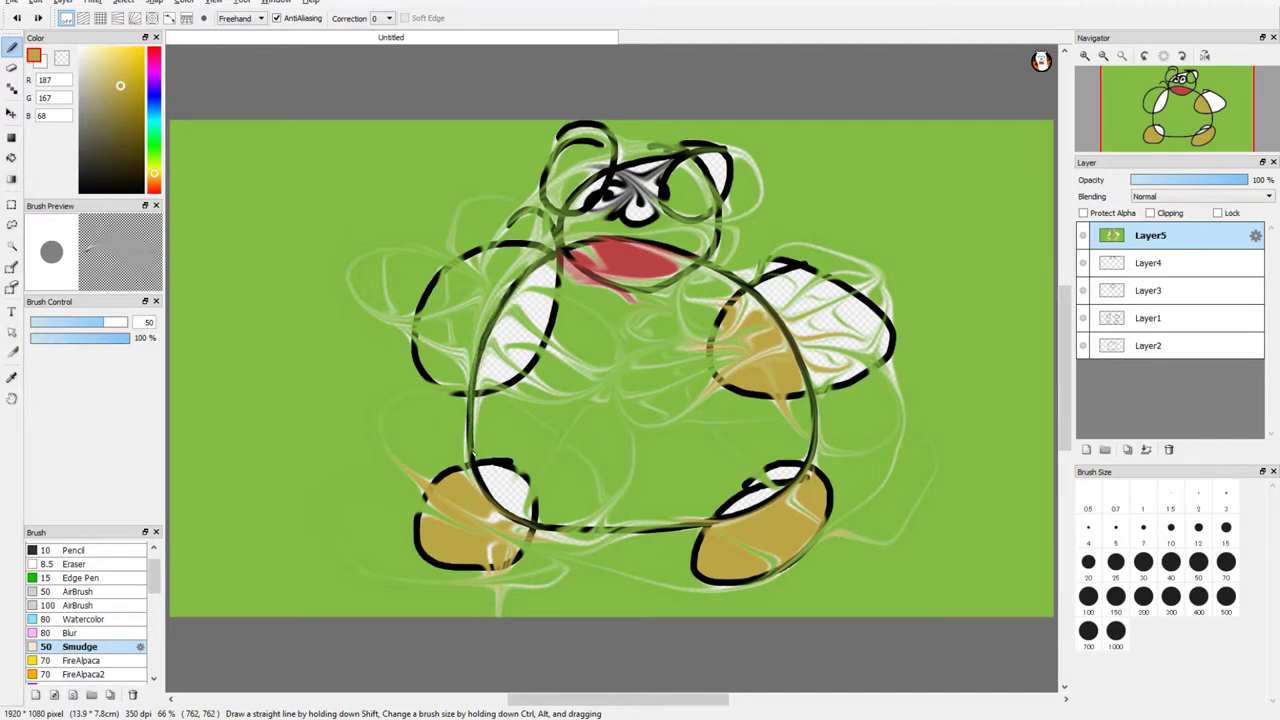
{"action": "mouse_move", "coordinate": [492, 512]}
{"action": "left_mouse_down"}
{"action": "mouse_move", "coordinate": [632, 532]}
{"action": "mouse_move", "coordinate": [716, 514]}
{"action": "mouse_move", "coordinate": [817, 454]}
{"action": "left_mouse_up"}
{"action": "mouse_move", "coordinate": [792, 348]}
{"action": "left_mouse_down"}
{"action": "mouse_move", "coordinate": [730, 284]}
{"action": "mouse_move", "coordinate": [562, 246]}
{"action": "mouse_move", "coordinate": [488, 342]}
{"action": "mouse_move", "coordinate": [470, 465]}
{"action": "left_mouse_up"}
- Set the Smudge brush size to 200 and smear the red of the mouth outward over the head's edge
{"action": "left_click", "coordinate": [1143, 561]}
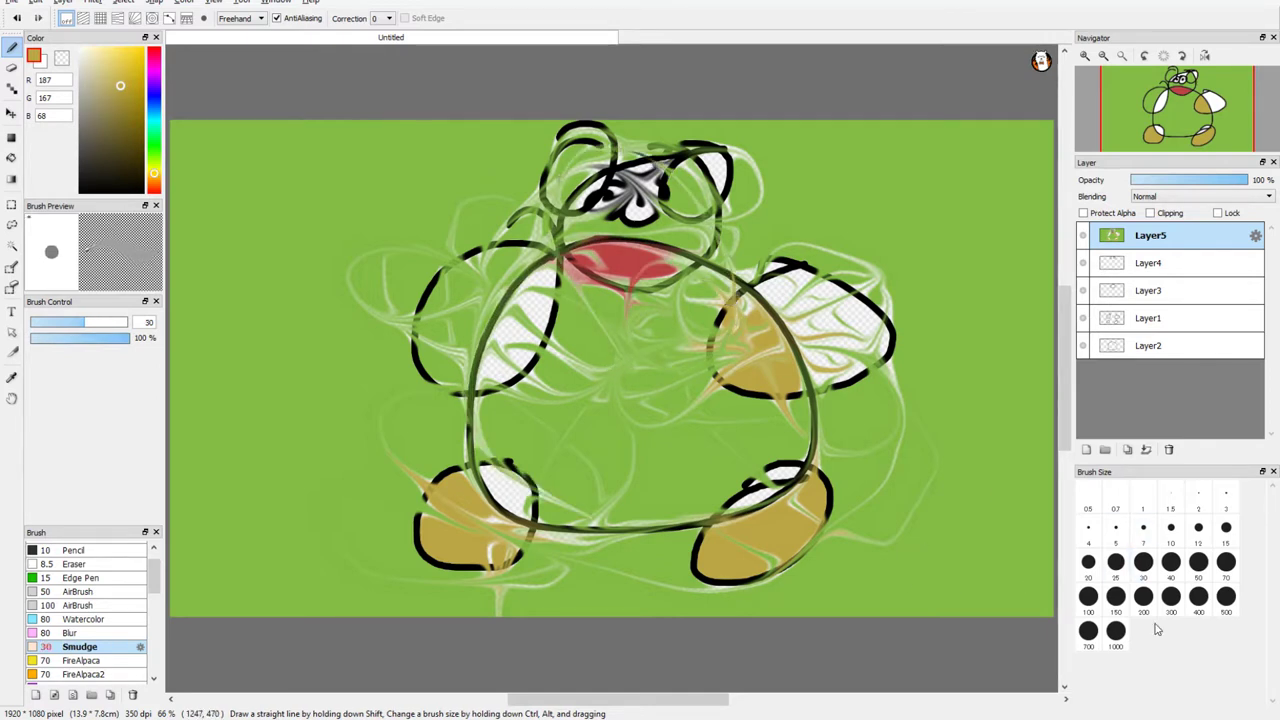
{"action": "left_click", "coordinate": [1143, 596]}
{"action": "mouse_move", "coordinate": [613, 330]}
{"action": "left_mouse_down"}
{"action": "mouse_move", "coordinate": [700, 300]}
{"action": "mouse_move", "coordinate": [630, 300]}
{"action": "mouse_move", "coordinate": [690, 280]}
{"action": "mouse_move", "coordinate": [750, 235]}
{"action": "left_mouse_up"}
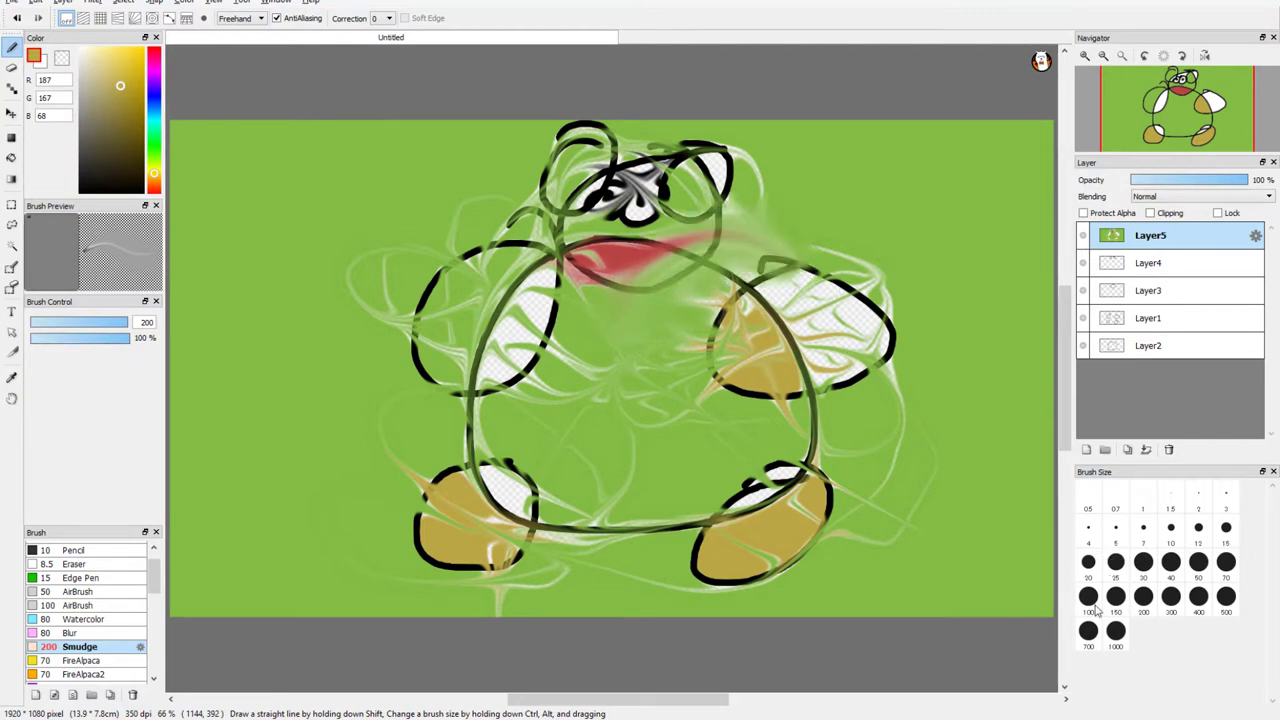
- Set the Smudge brush size to 70 and blend the limbs, feet, face, mouth and body with more sweeping strokes
{"action": "left_click", "coordinate": [1226, 562]}
{"action": "mouse_move", "coordinate": [790, 295]}
{"action": "left_mouse_down"}
{"action": "mouse_move", "coordinate": [700, 290]}
{"action": "mouse_move", "coordinate": [600, 160]}
{"action": "mouse_move", "coordinate": [455, 355]}
{"action": "mouse_move", "coordinate": [520, 470]}
{"action": "mouse_move", "coordinate": [668, 545]}
{"action": "mouse_move", "coordinate": [712, 605]}
{"action": "left_mouse_up"}
{"action": "mouse_move", "coordinate": [428, 565]}
{"action": "left_mouse_down"}
{"action": "mouse_move", "coordinate": [440, 505]}
{"action": "mouse_move", "coordinate": [539, 428]}
{"action": "mouse_move", "coordinate": [524, 528]}
{"action": "mouse_move", "coordinate": [430, 580]}
{"action": "mouse_move", "coordinate": [368, 534]}
{"action": "mouse_move", "coordinate": [375, 428]}
{"action": "left_mouse_up"}
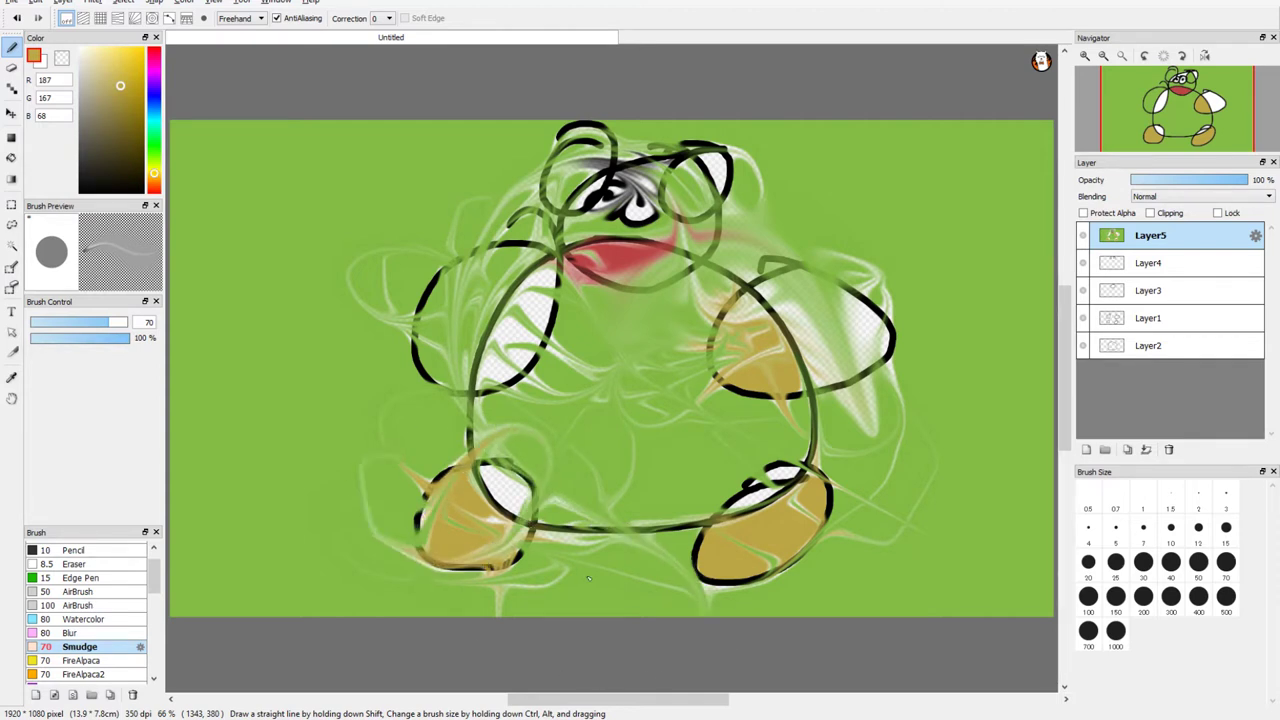
{"action": "mouse_move", "coordinate": [440, 466]}
{"action": "left_mouse_down"}
{"action": "mouse_move", "coordinate": [572, 556]}
{"action": "mouse_move", "coordinate": [816, 590]}
{"action": "left_mouse_up"}
{"action": "mouse_move", "coordinate": [855, 469]}
{"action": "left_mouse_down"}
{"action": "mouse_move", "coordinate": [815, 457]}
{"action": "mouse_move", "coordinate": [765, 466]}
{"action": "mouse_move", "coordinate": [718, 537]}
{"action": "mouse_move", "coordinate": [659, 543]}
{"action": "mouse_move", "coordinate": [557, 500]}
{"action": "mouse_move", "coordinate": [392, 462]}
{"action": "left_mouse_up"}
{"action": "mouse_move", "coordinate": [404, 357]}
{"action": "left_mouse_down"}
{"action": "mouse_move", "coordinate": [660, 215]}
{"action": "mouse_move", "coordinate": [813, 365]}
{"action": "mouse_move", "coordinate": [812, 292]}
{"action": "left_mouse_up"}
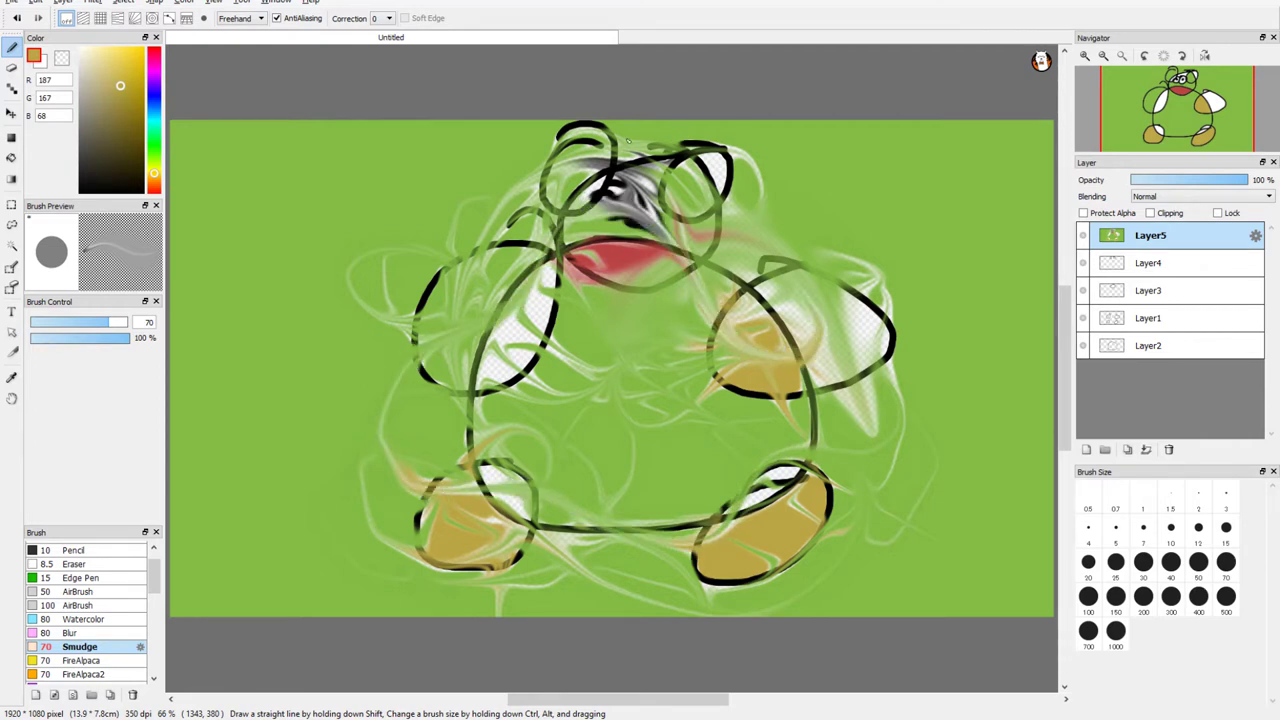
{"action": "mouse_move", "coordinate": [591, 260]}
{"action": "left_mouse_down"}
{"action": "mouse_move", "coordinate": [590, 220]}
{"action": "mouse_move", "coordinate": [700, 210]}
{"action": "mouse_move", "coordinate": [595, 295]}
{"action": "mouse_move", "coordinate": [605, 240]}
{"action": "mouse_move", "coordinate": [610, 300]}
{"action": "mouse_move", "coordinate": [700, 215]}
{"action": "mouse_move", "coordinate": [590, 245]}
{"action": "mouse_move", "coordinate": [648, 230]}
{"action": "mouse_move", "coordinate": [700, 270]}
{"action": "mouse_move", "coordinate": [640, 290]}
{"action": "mouse_move", "coordinate": [560, 175]}
{"action": "mouse_move", "coordinate": [700, 215]}
{"action": "left_mouse_up"}
{"action": "mouse_move", "coordinate": [659, 424]}
{"action": "left_mouse_down"}
{"action": "mouse_move", "coordinate": [541, 274]}
{"action": "mouse_move", "coordinate": [620, 228]}
{"action": "mouse_move", "coordinate": [676, 158]}
{"action": "mouse_move", "coordinate": [673, 142]}
{"action": "mouse_move", "coordinate": [550, 131]}
{"action": "mouse_move", "coordinate": [450, 333]}
{"action": "left_mouse_up"}
{"action": "mouse_move", "coordinate": [502, 455]}
{"action": "left_mouse_down"}
{"action": "mouse_move", "coordinate": [485, 530]}
{"action": "mouse_move", "coordinate": [335, 545]}
{"action": "left_mouse_up"}
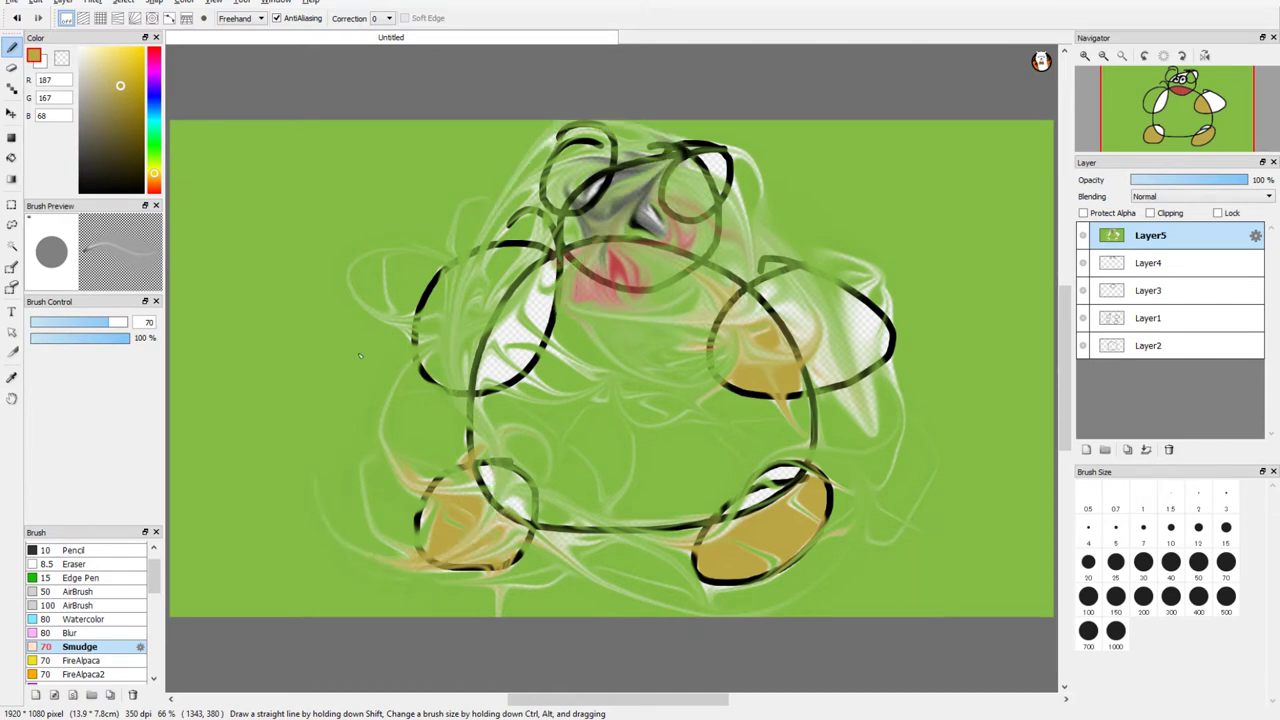
{"action": "mouse_move", "coordinate": [557, 342]}
{"action": "left_mouse_down"}
{"action": "mouse_move", "coordinate": [520, 330]}
{"action": "mouse_move", "coordinate": [720, 405]}
{"action": "mouse_move", "coordinate": [880, 340]}
{"action": "left_mouse_up"}
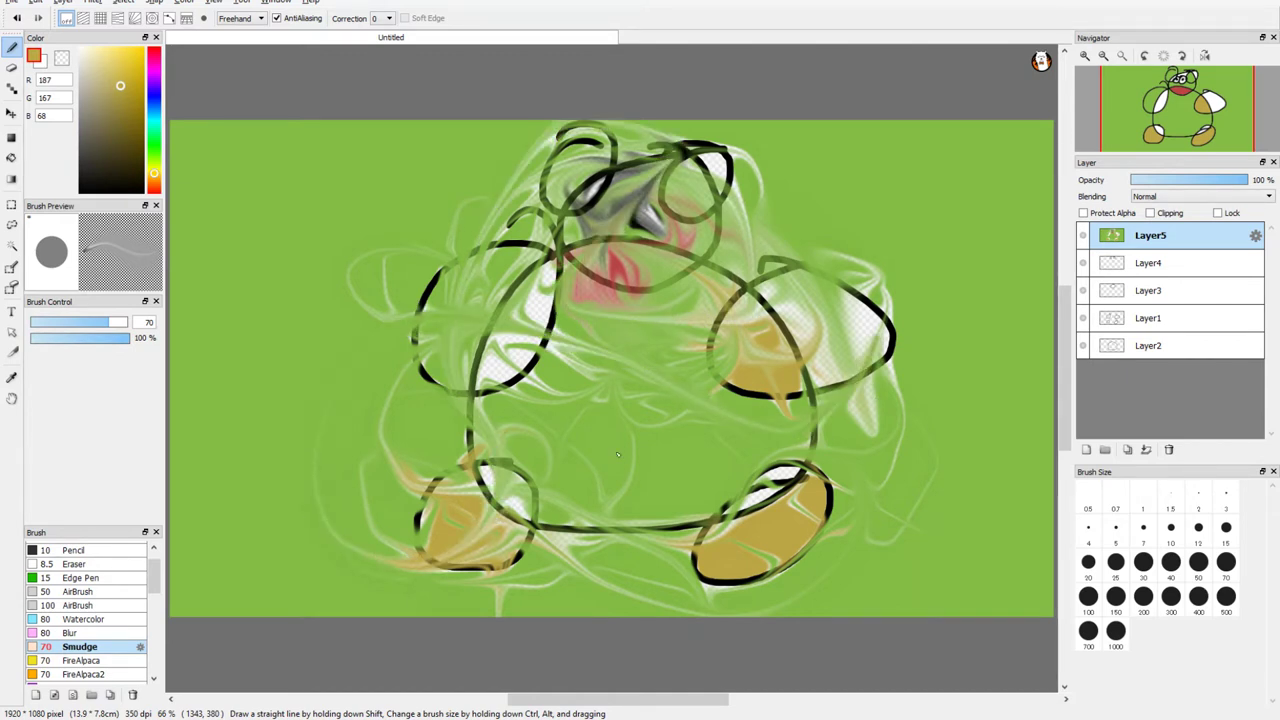